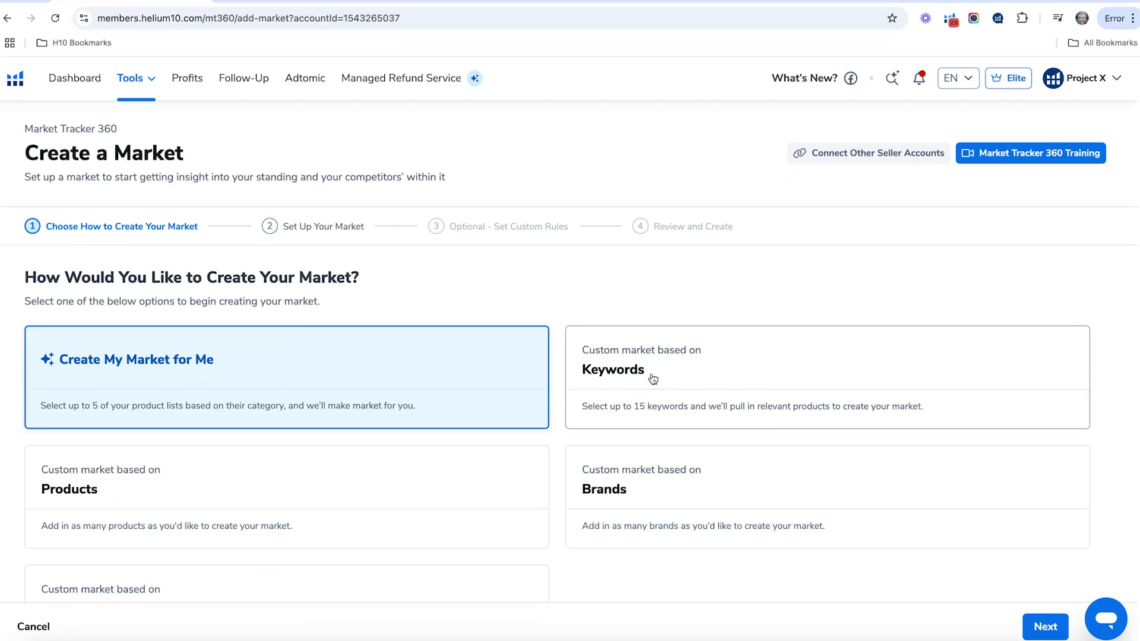
- Choose a custom market based on keywords and continue to the market setup
left_click(653, 379)
left_click(1044, 627)
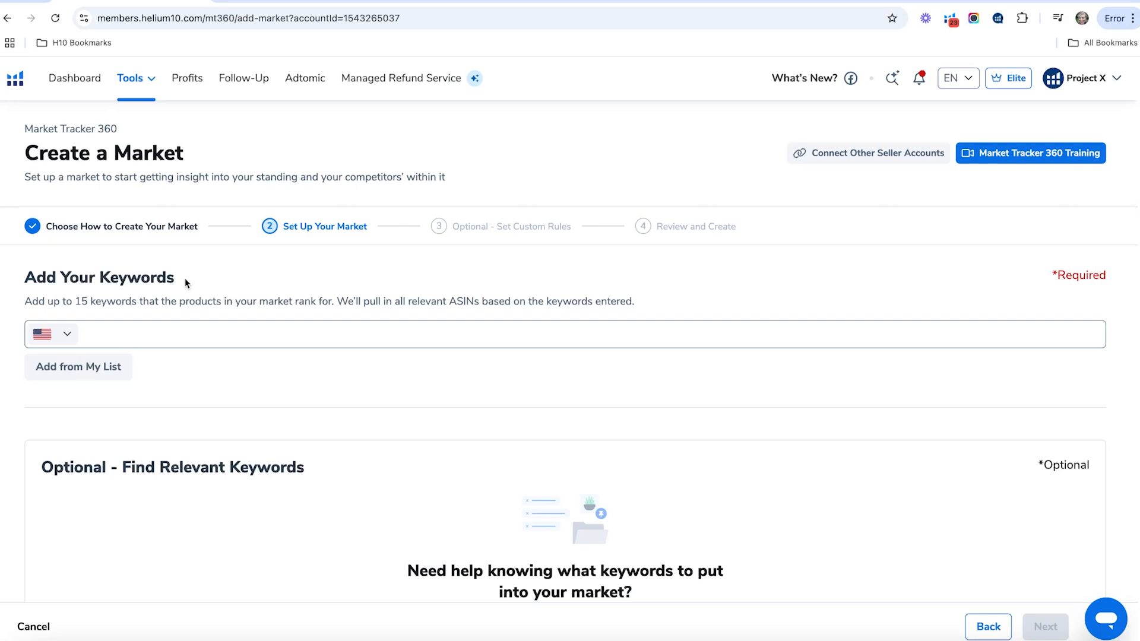
- Add the keywords "green tea", "matcha tea" and "matcha green tea" to the market
scroll(317, 309, "down", 1)
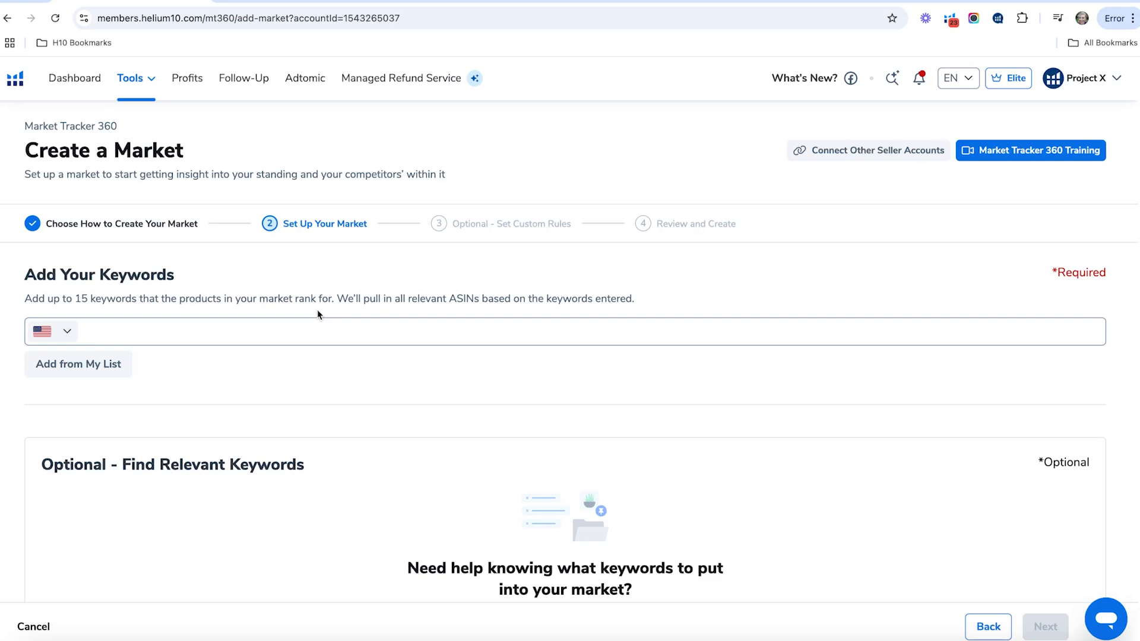
scroll(317, 315, "down", 3)
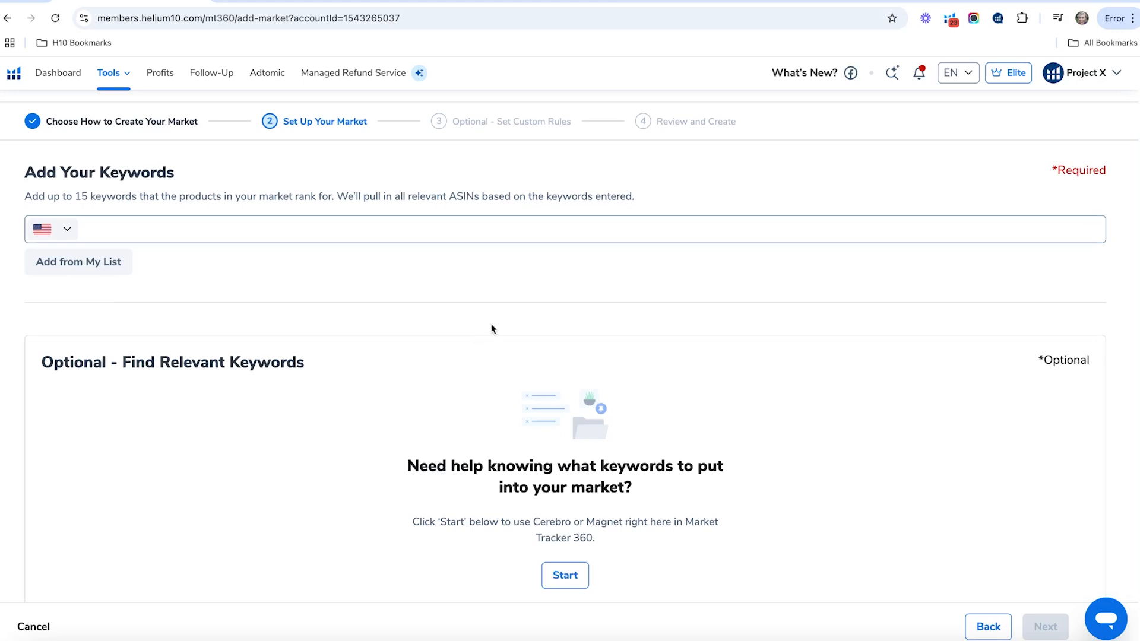
scroll(494, 317, "down", 1)
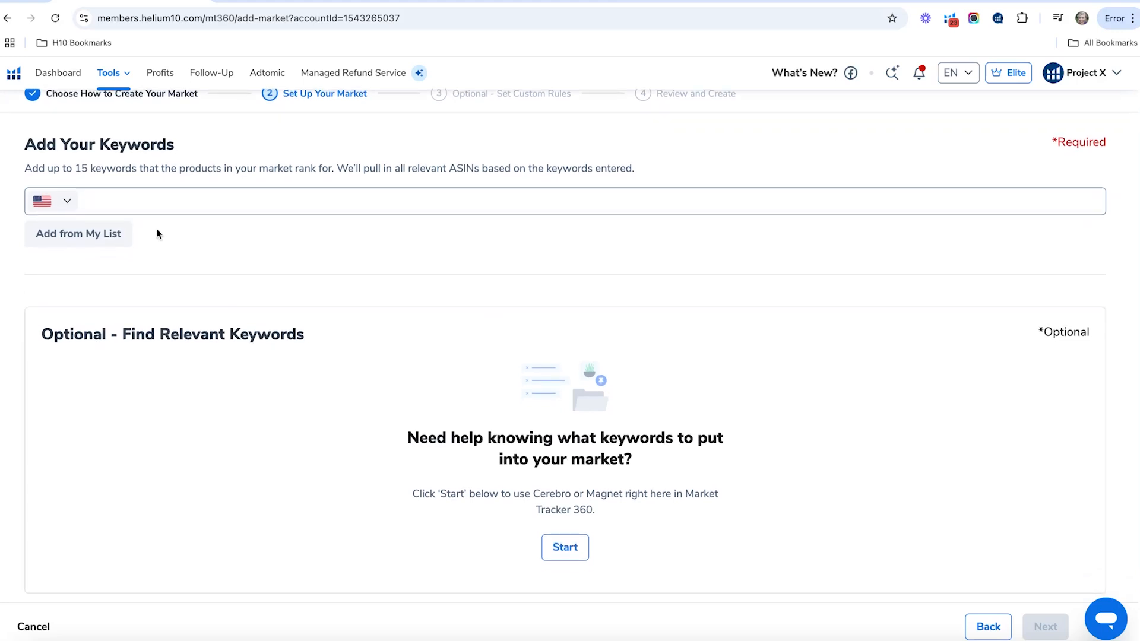
left_click(128, 206)
type("green tea")
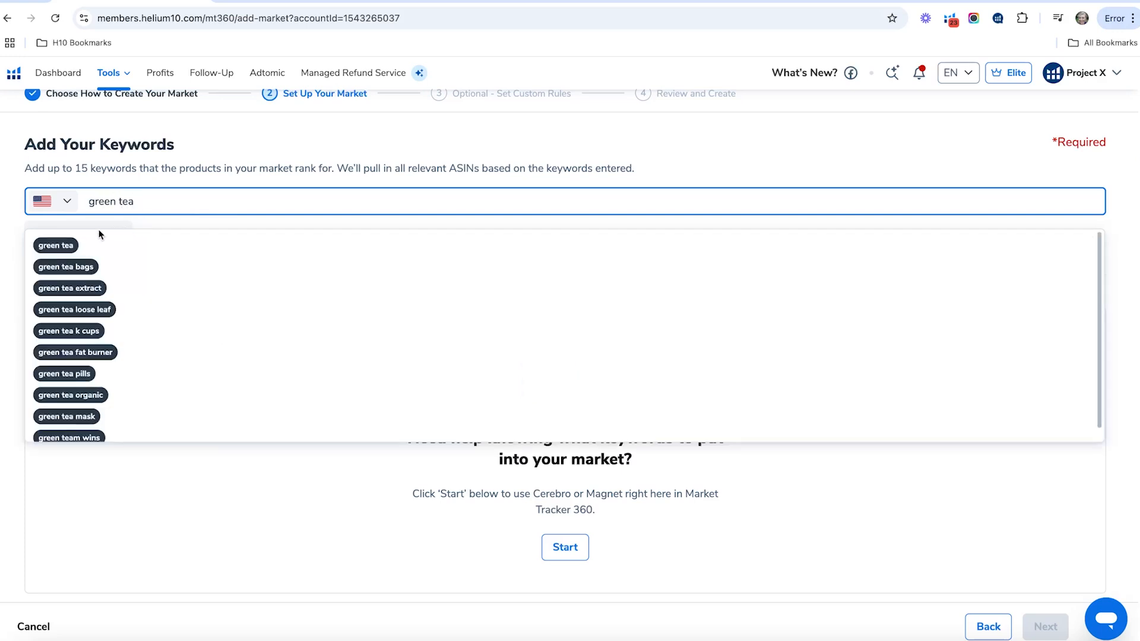
left_click(63, 247)
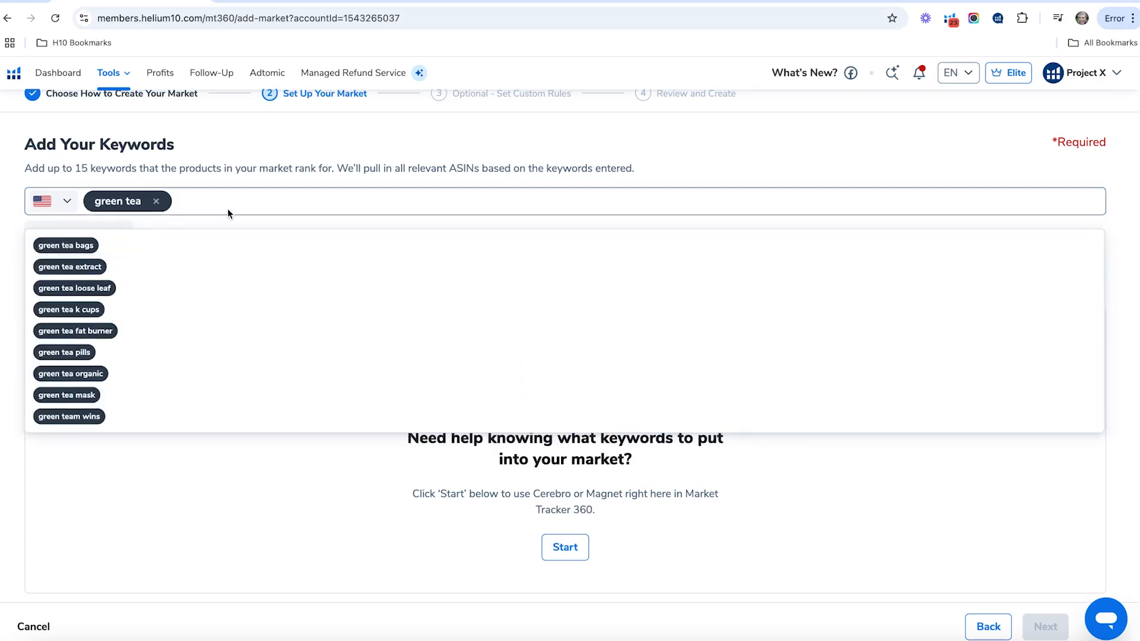
type("matcha tea")
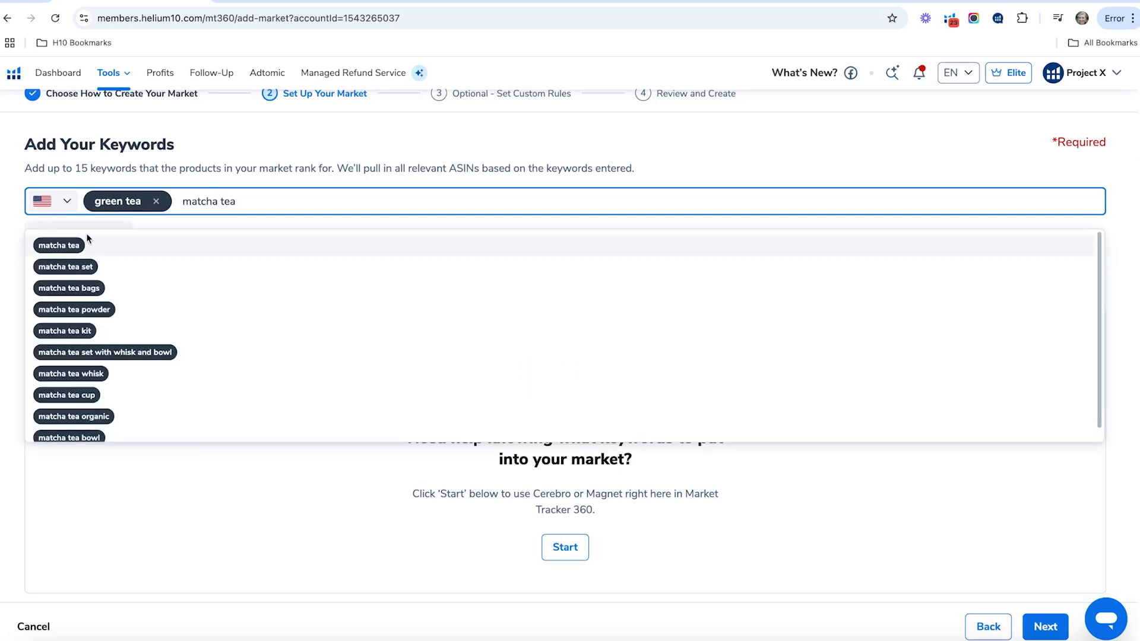
key("Return")
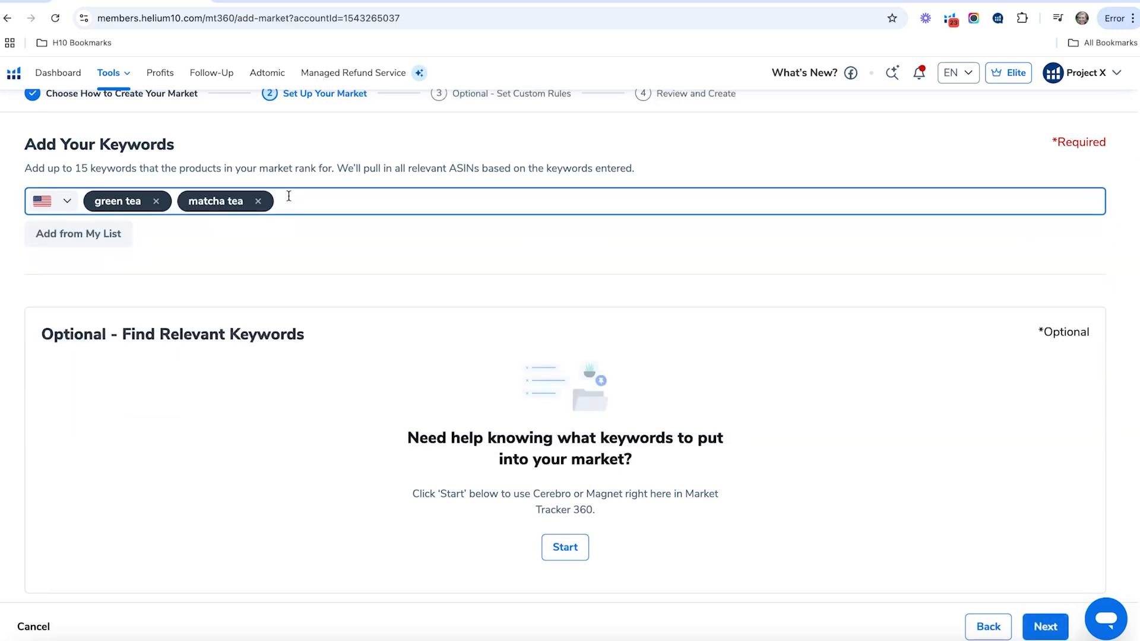
type("matcha green tea")
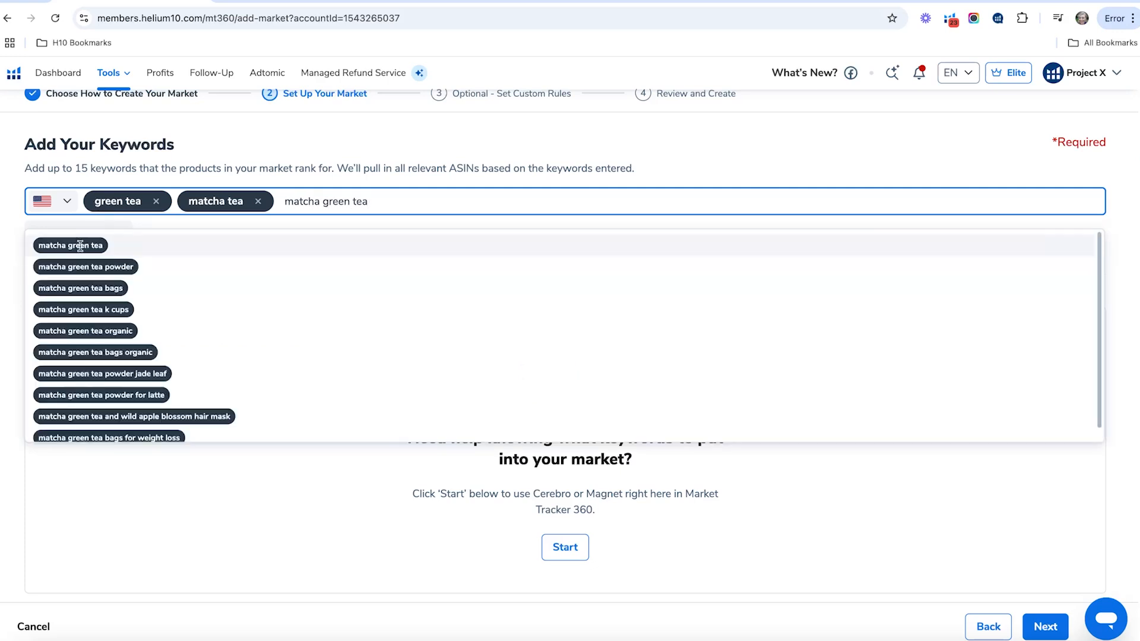
left_click(80, 245)
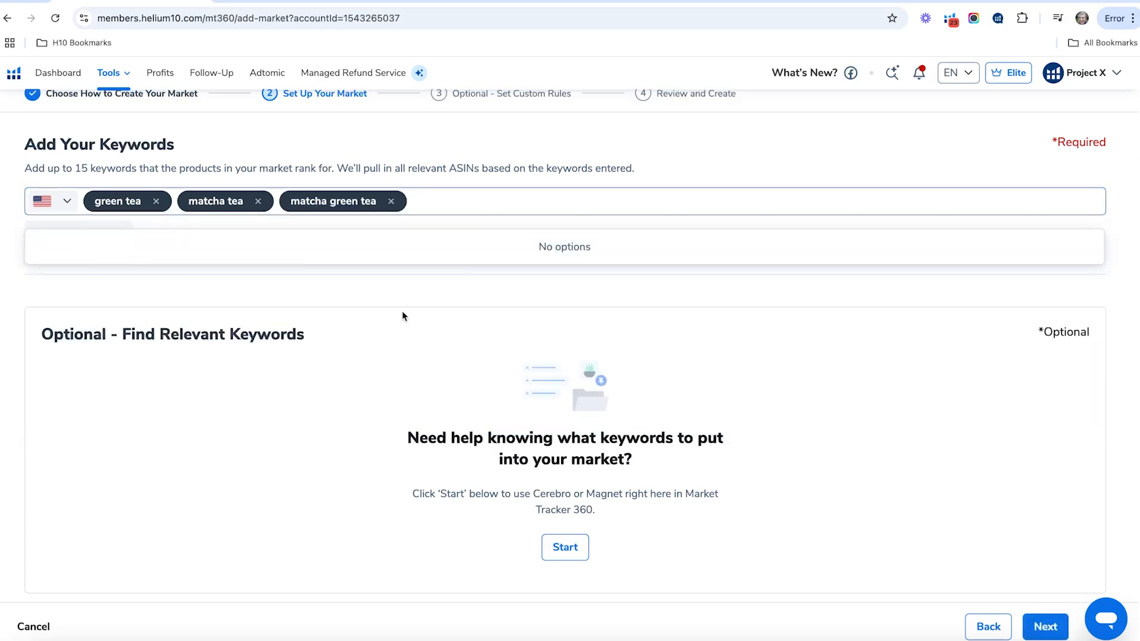
- Start the optional relevant-keyword search and analyze the ASIN B08PY3Q8XS with Cerebro
scroll(438, 320, "down", 1)
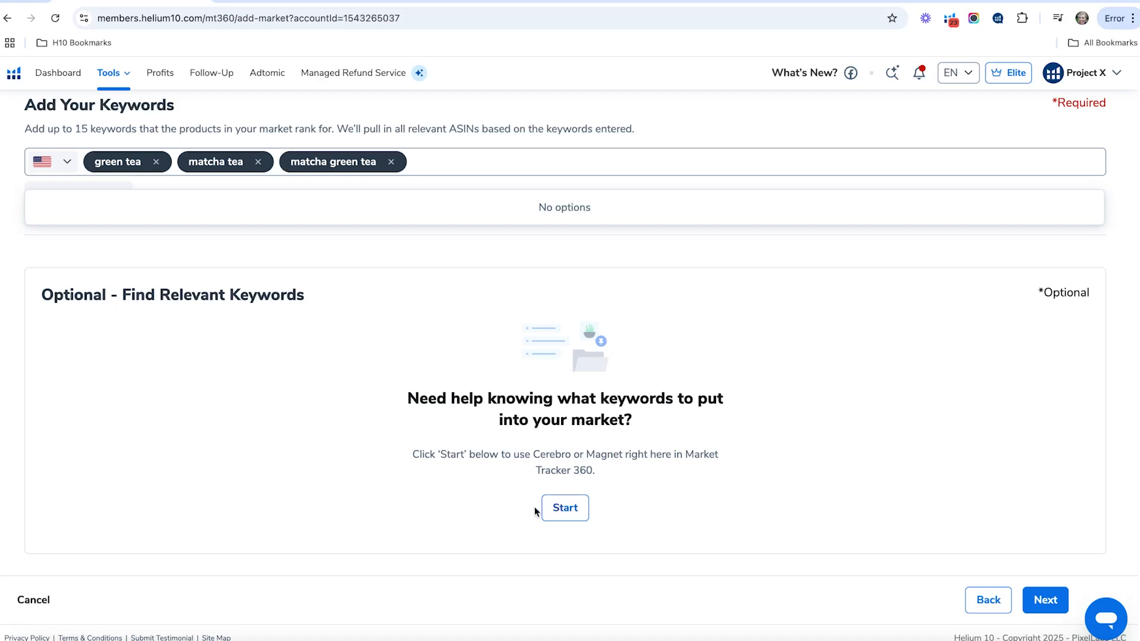
left_click(565, 508)
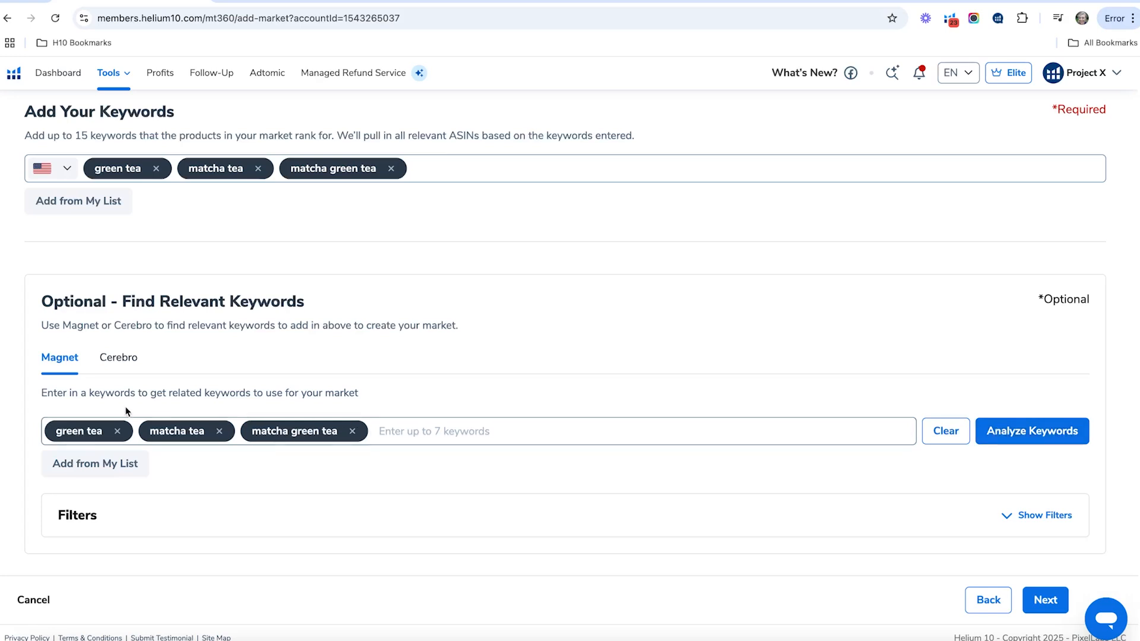
left_click(110, 361)
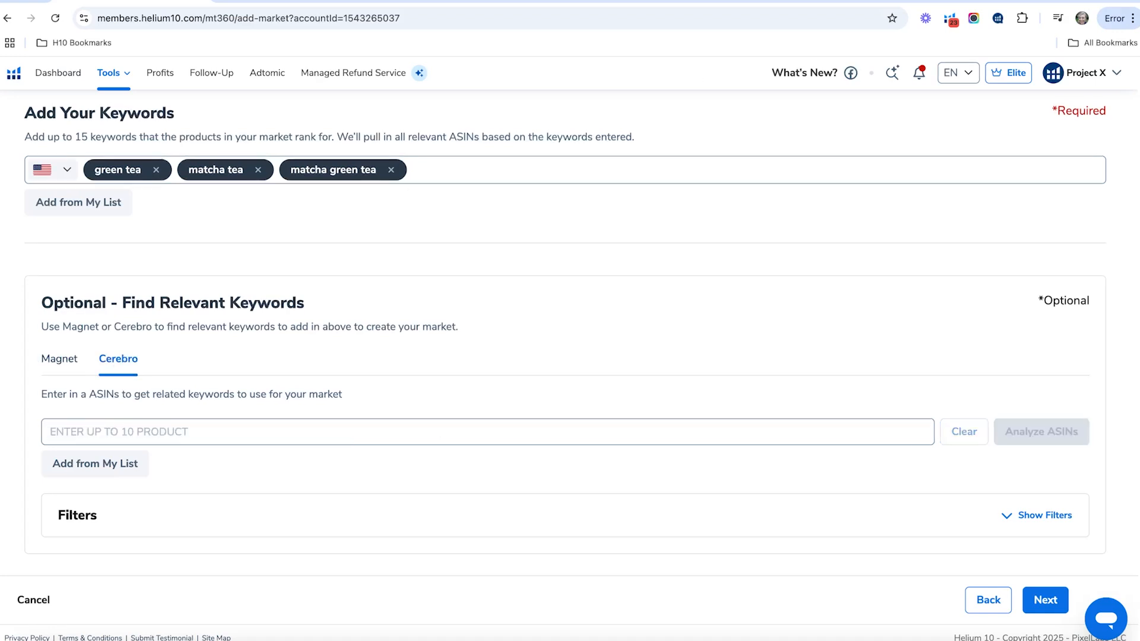
right_click(173, 433)
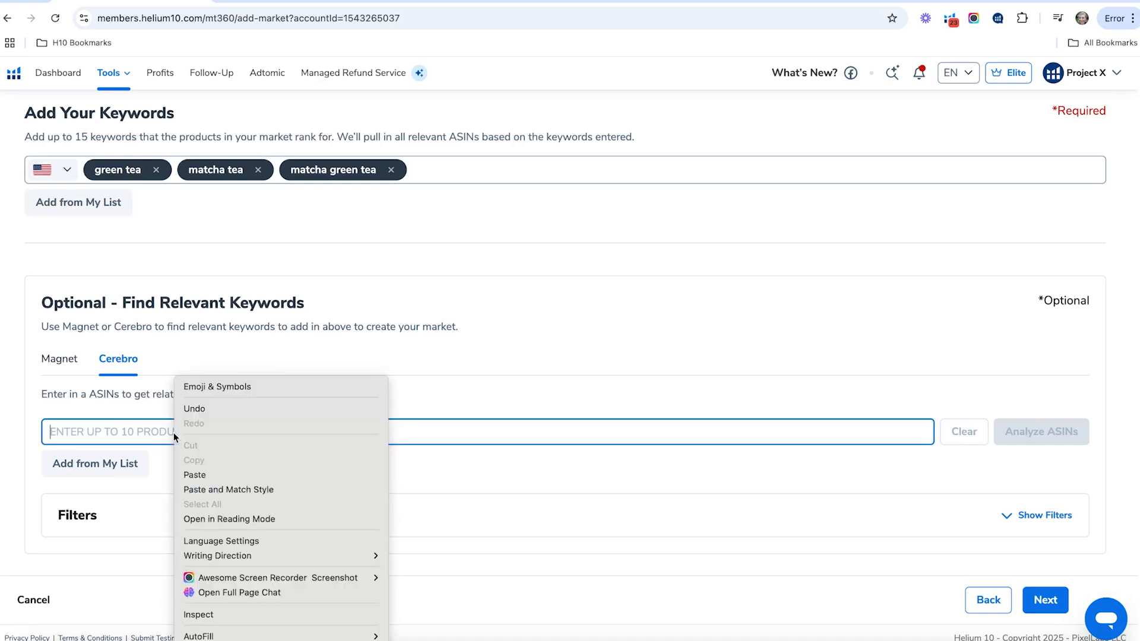
left_click(211, 473)
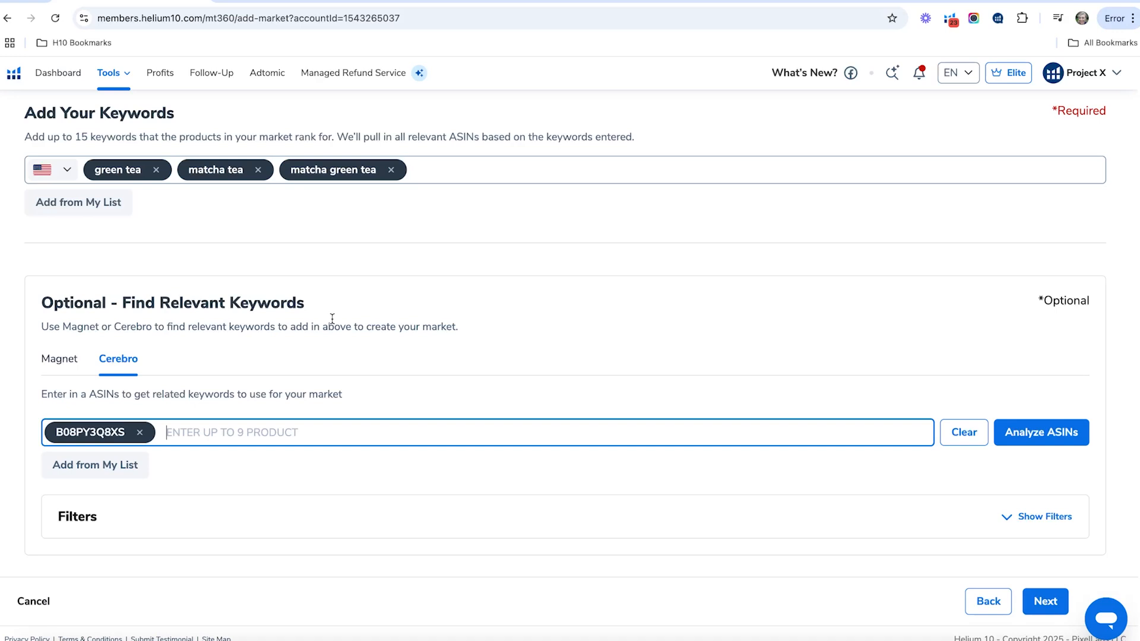
left_click(1049, 436)
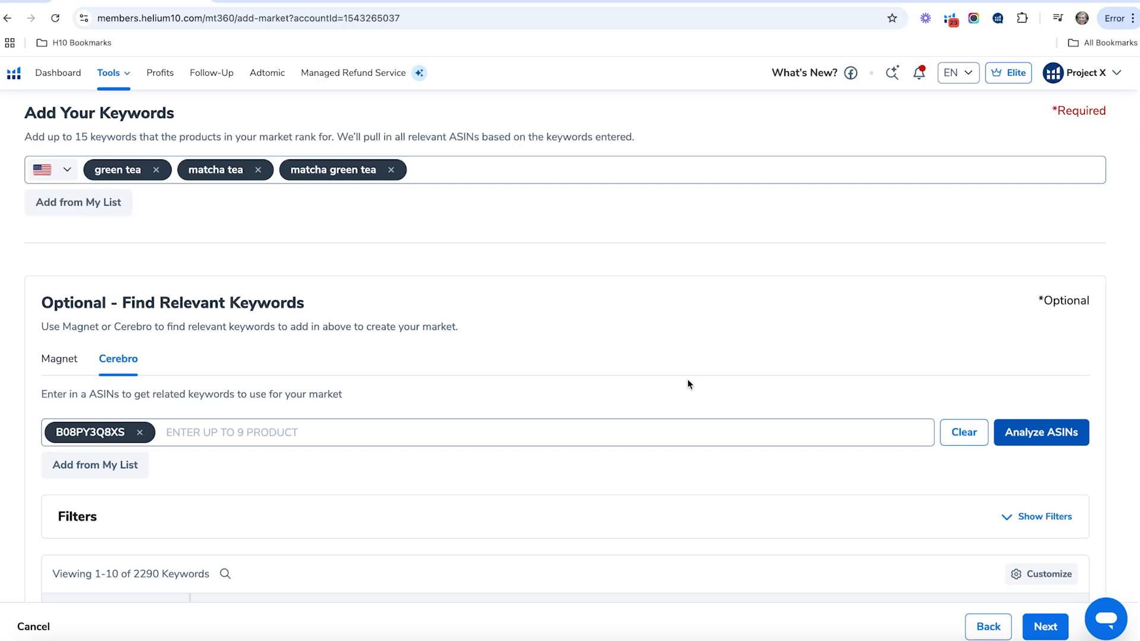
- Filter the Cerebro keyword results to phrases containing "matcha"
scroll(564, 342, "down", 2)
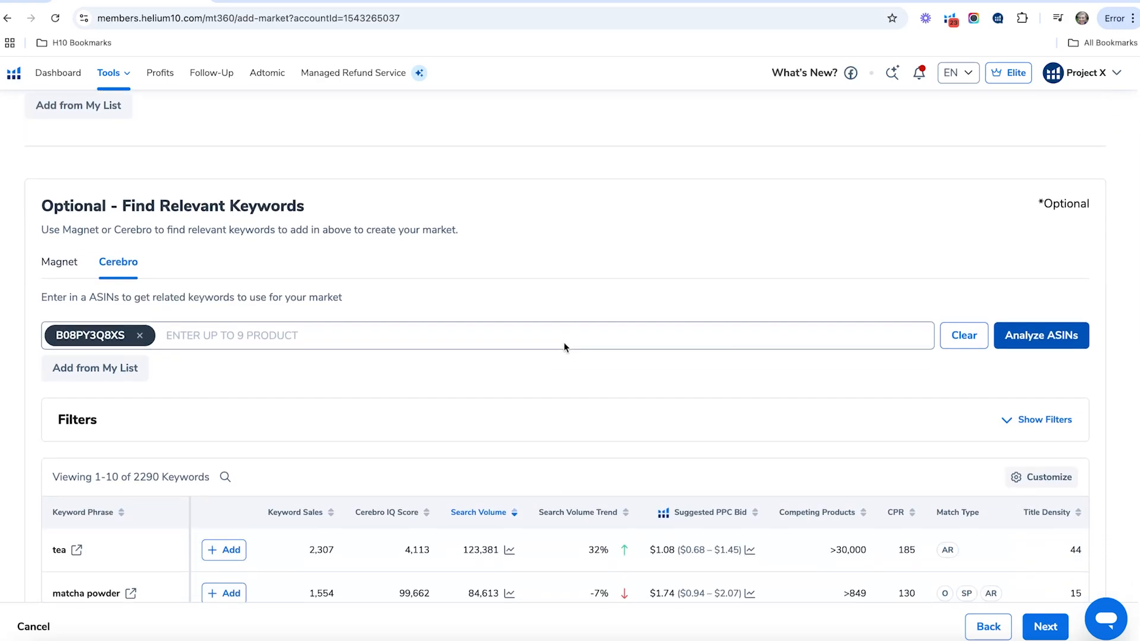
scroll(534, 354, "down", 1)
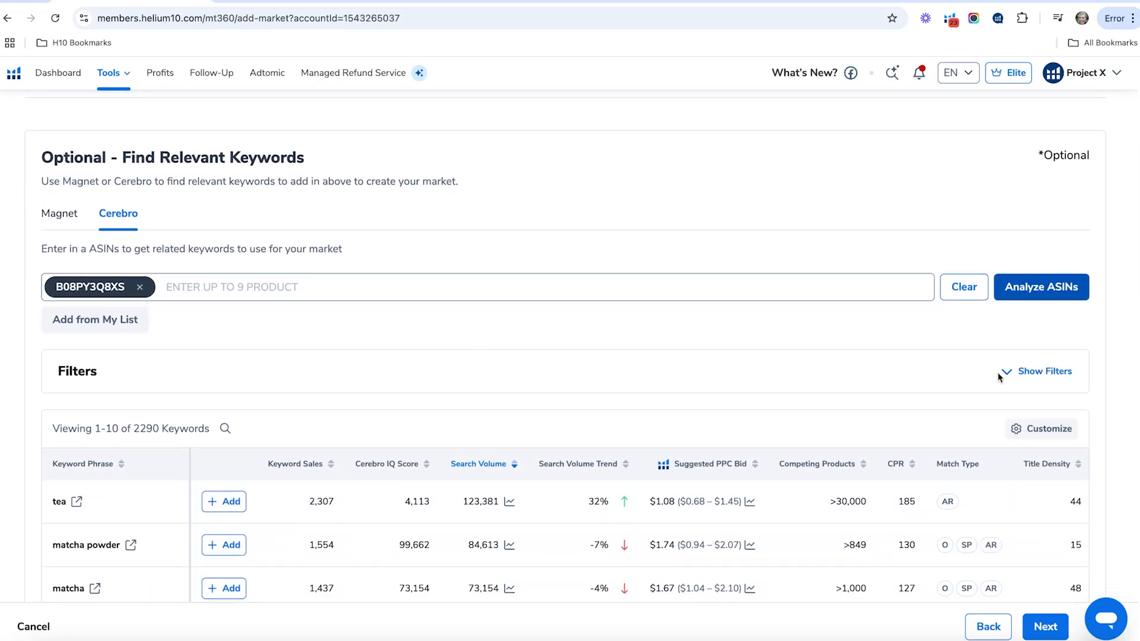
left_click(1014, 372)
scroll(864, 384, "down", 7)
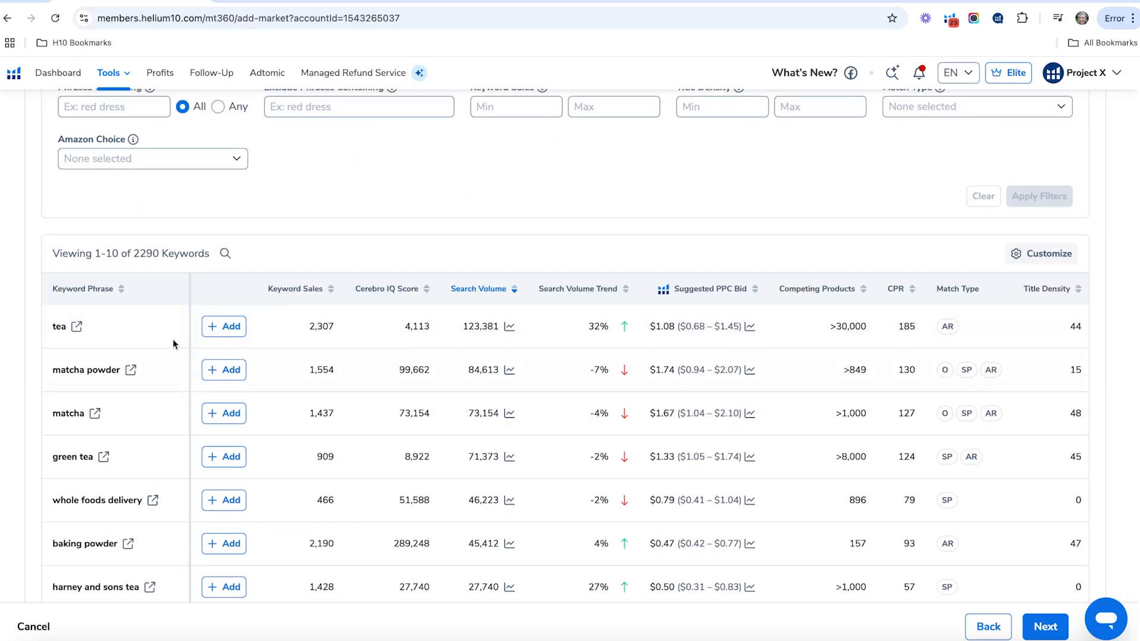
scroll(150, 386, "up", 2)
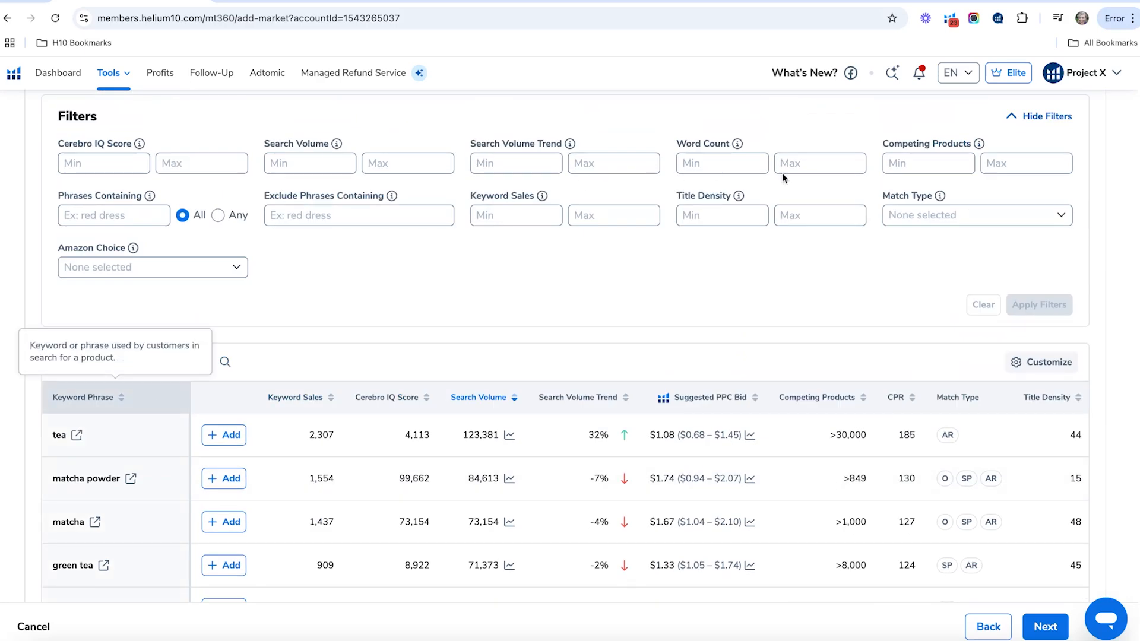
left_click(109, 215)
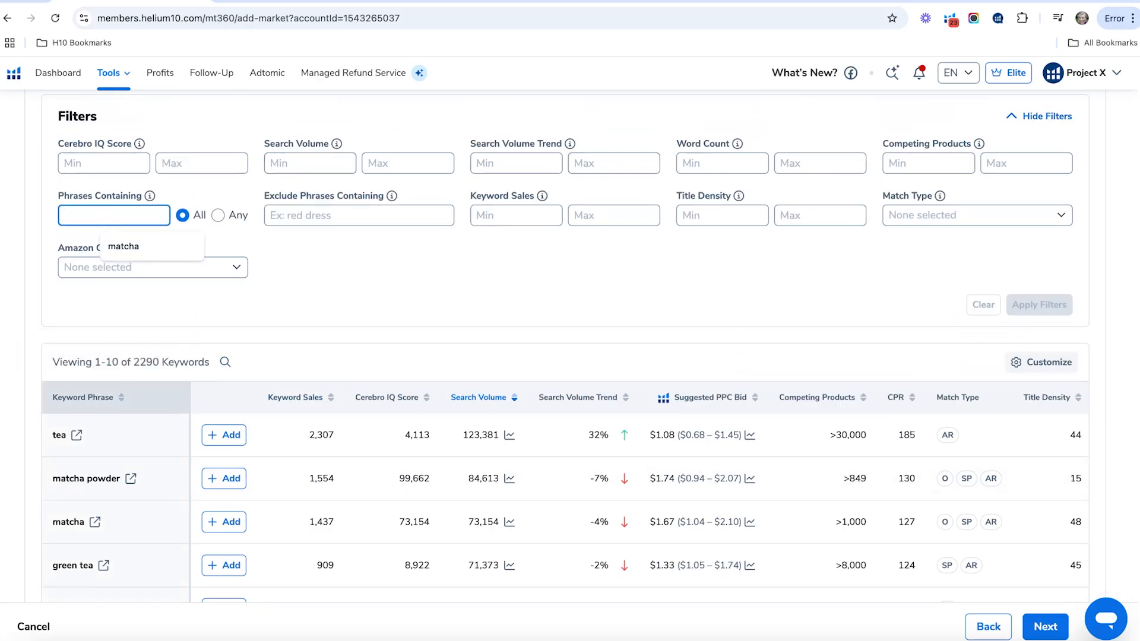
type("matcha")
left_click(1039, 304)
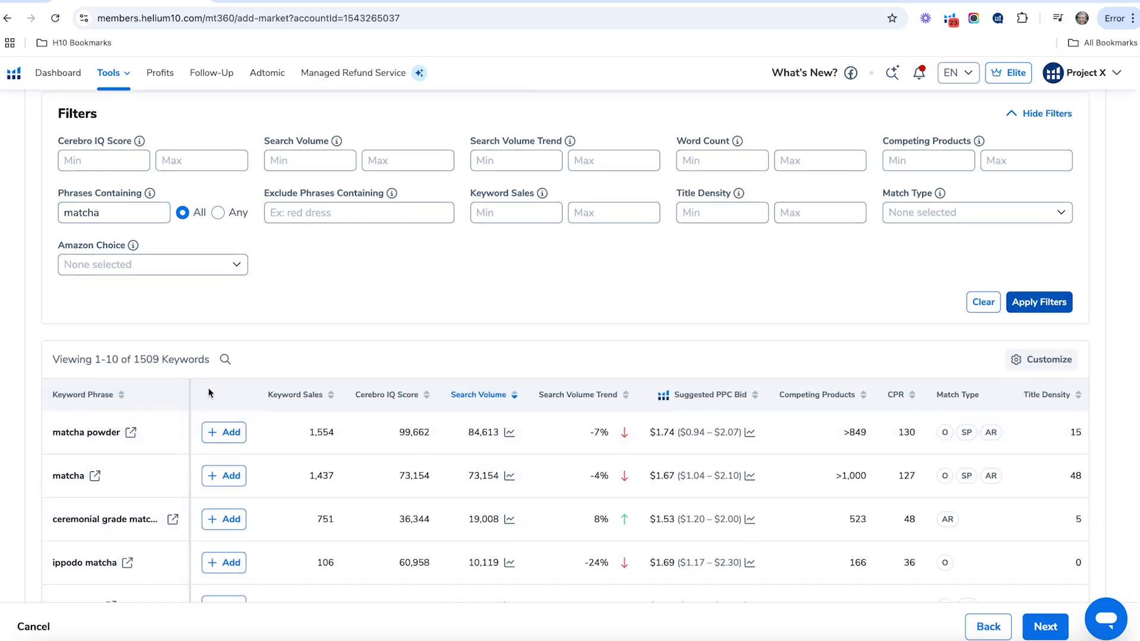
- Look through the filtered keyword suggestions and add "matcha powder" to the market's keywords
scroll(79, 433, "down", 1)
scroll(78, 433, "down", 4)
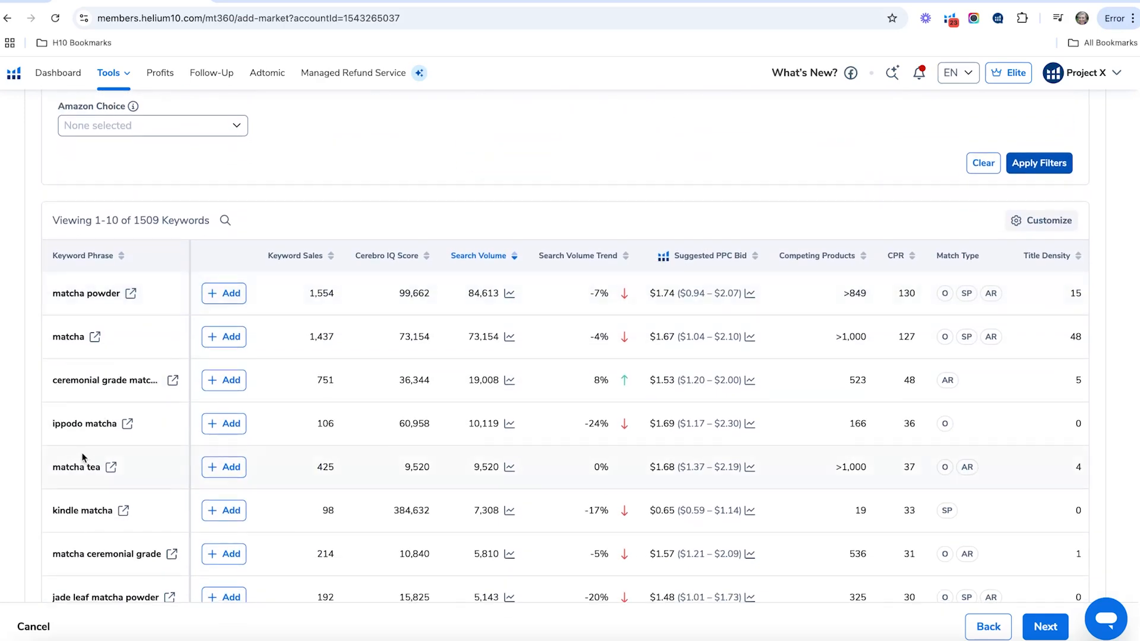
scroll(83, 441, "down", 4)
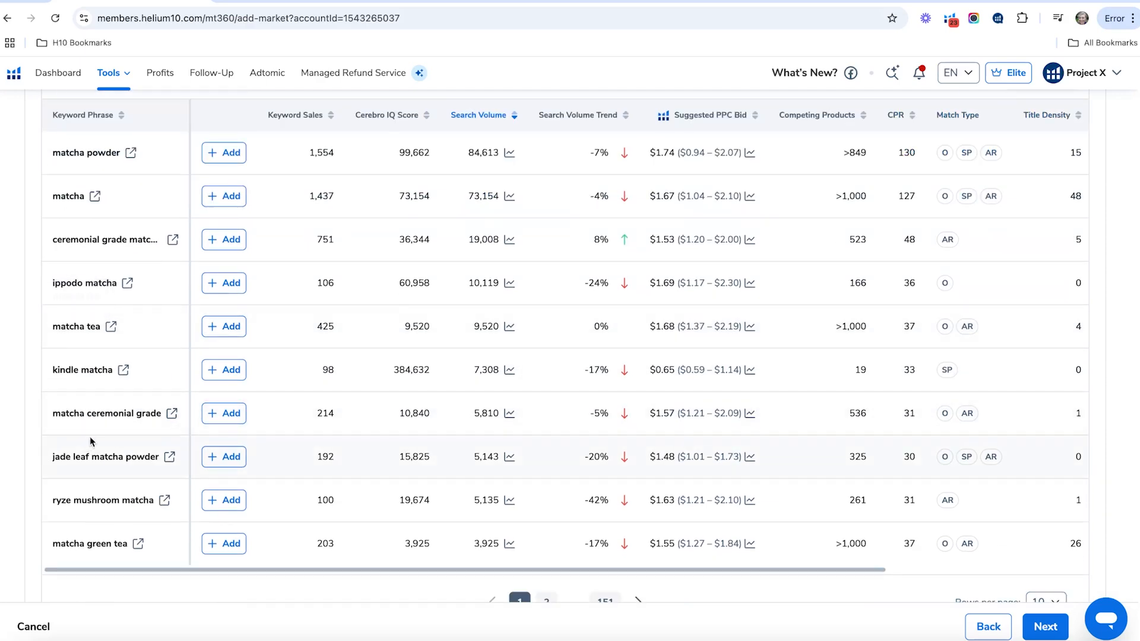
scroll(90, 436, "up", 20)
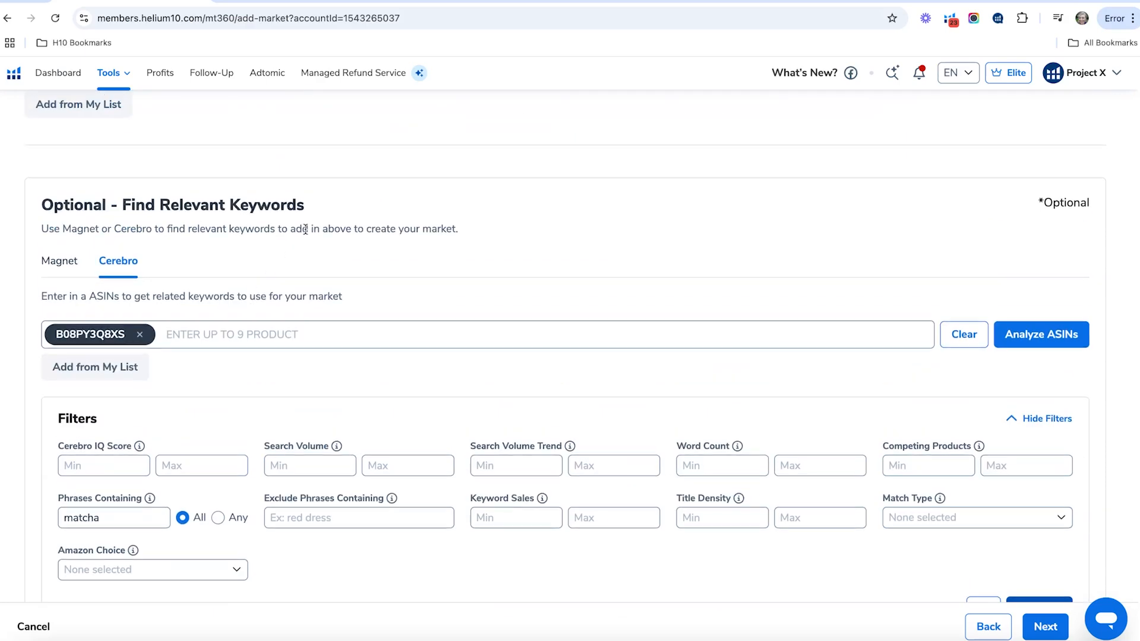
left_click(428, 215)
type("matcha powder")
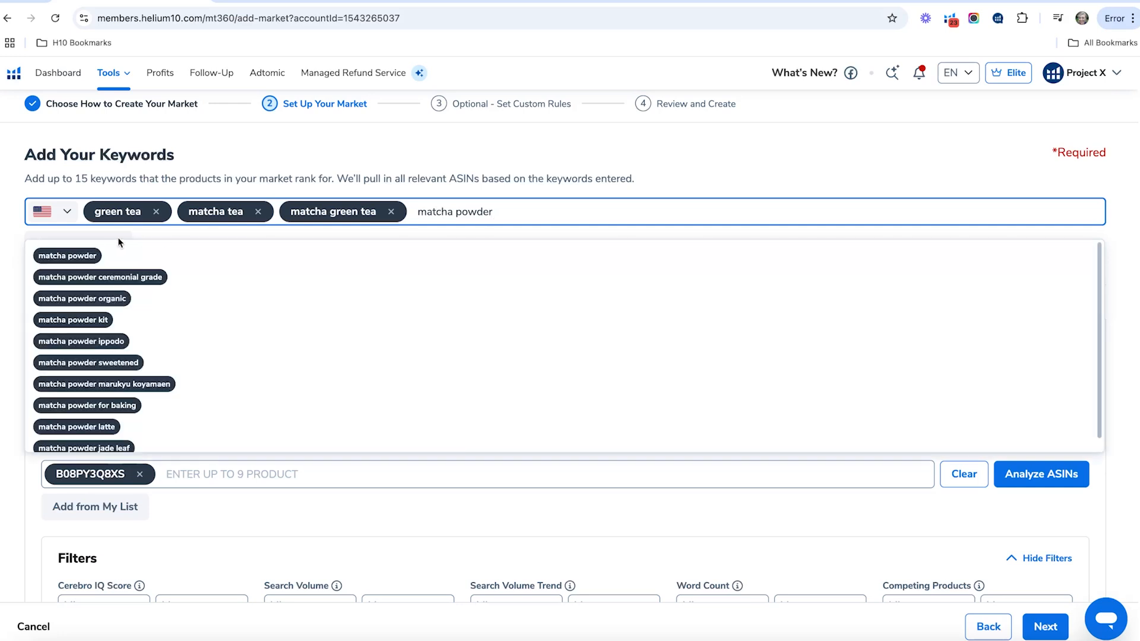
left_click(118, 255)
left_click(1137, 447)
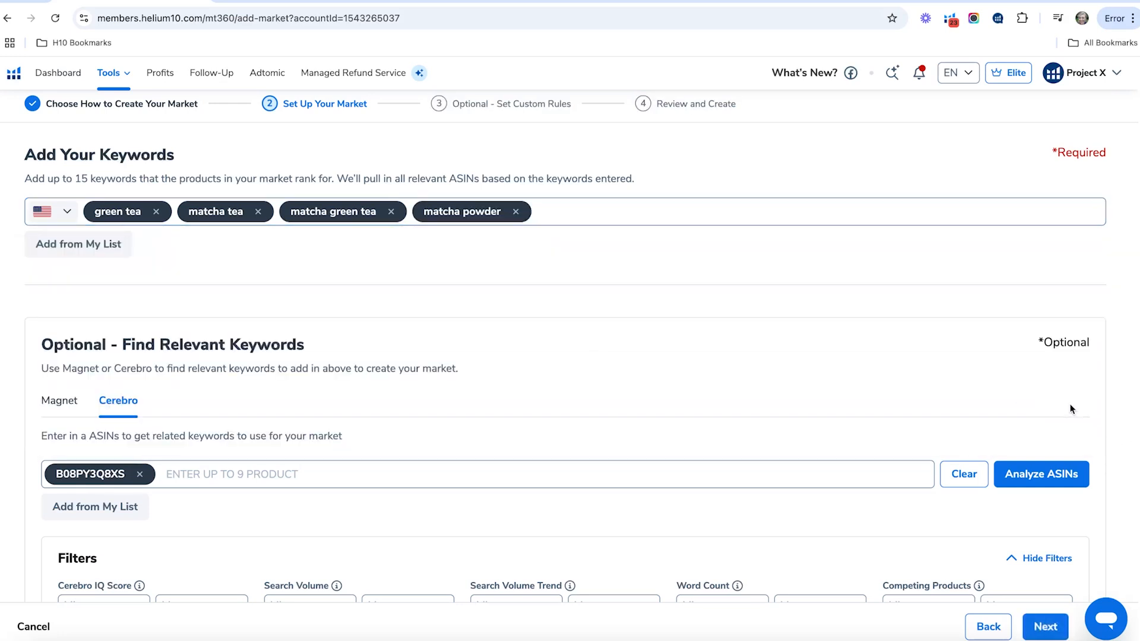
- Check the keyword setup and continue to the optional custom rules for the market
scroll(795, 383, "down", 1)
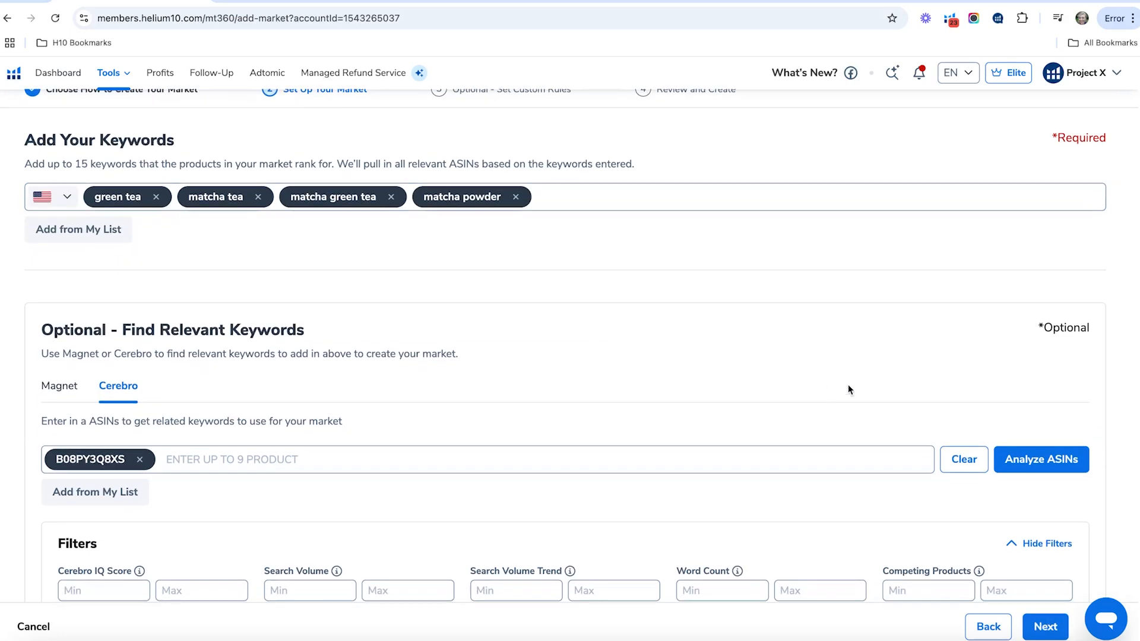
scroll(848, 383, "down", 5)
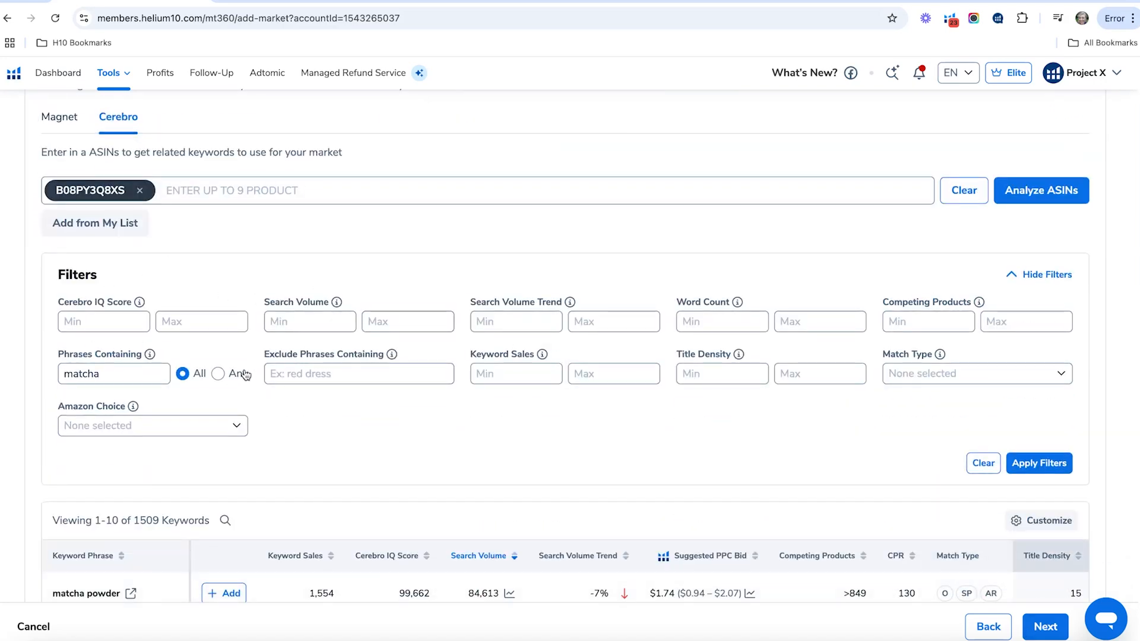
scroll(169, 237, "up", 1)
scroll(169, 243, "up", 1)
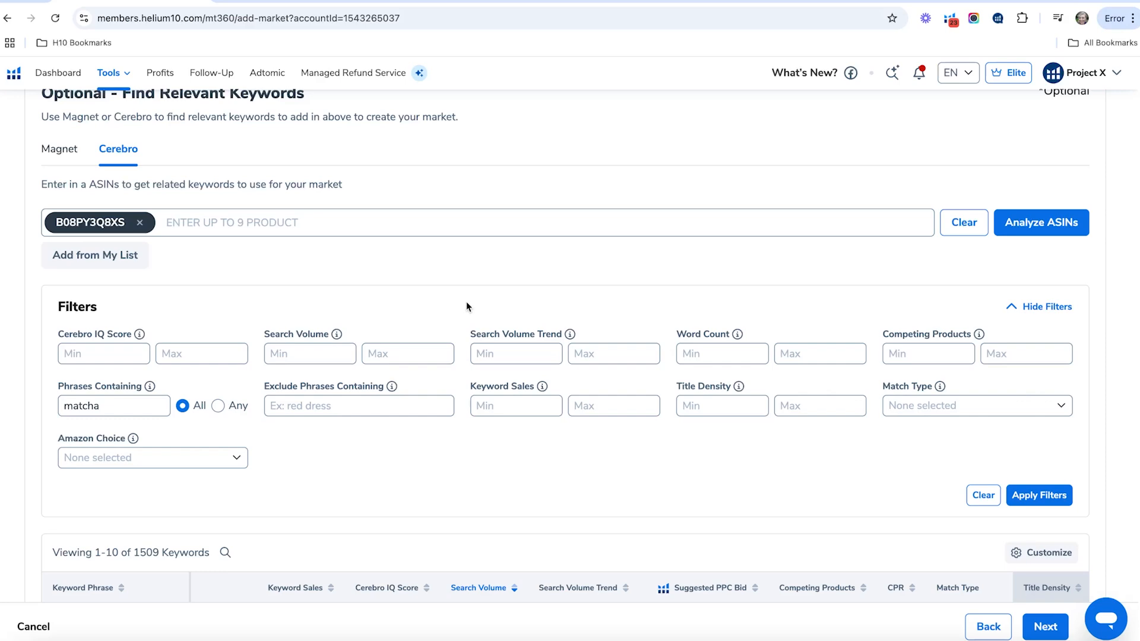
scroll(911, 425, "down", 1)
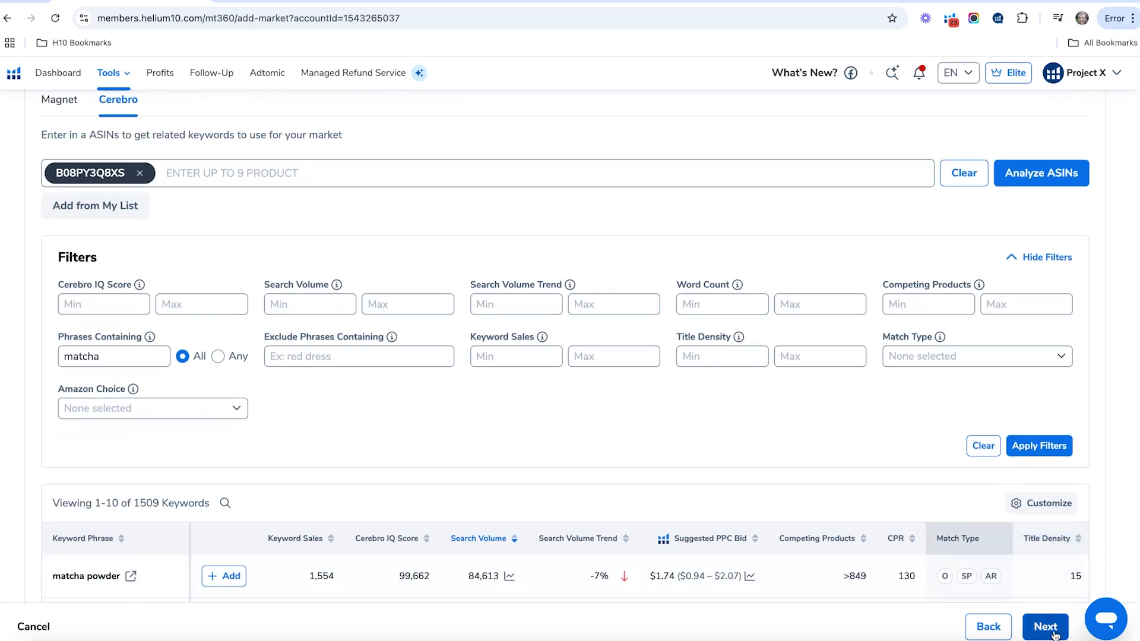
left_click(1055, 635)
- Look over the market's optional filter criteria, individual ASIN entry and category list
scroll(528, 423, "down", 3)
scroll(436, 367, "up", 1)
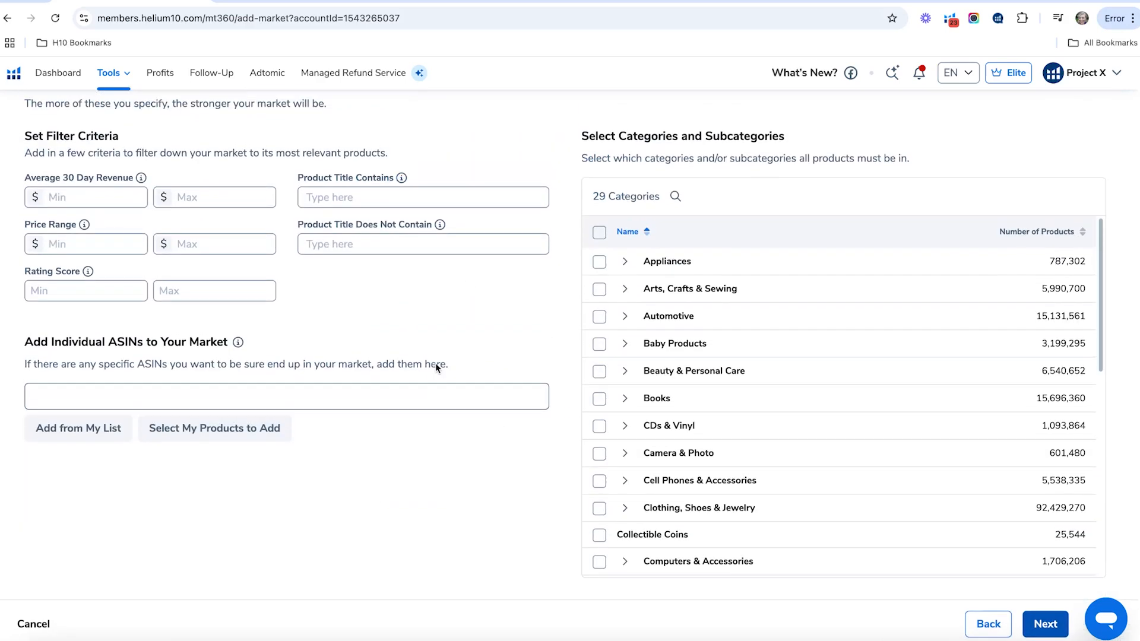
scroll(436, 367, "up", 3)
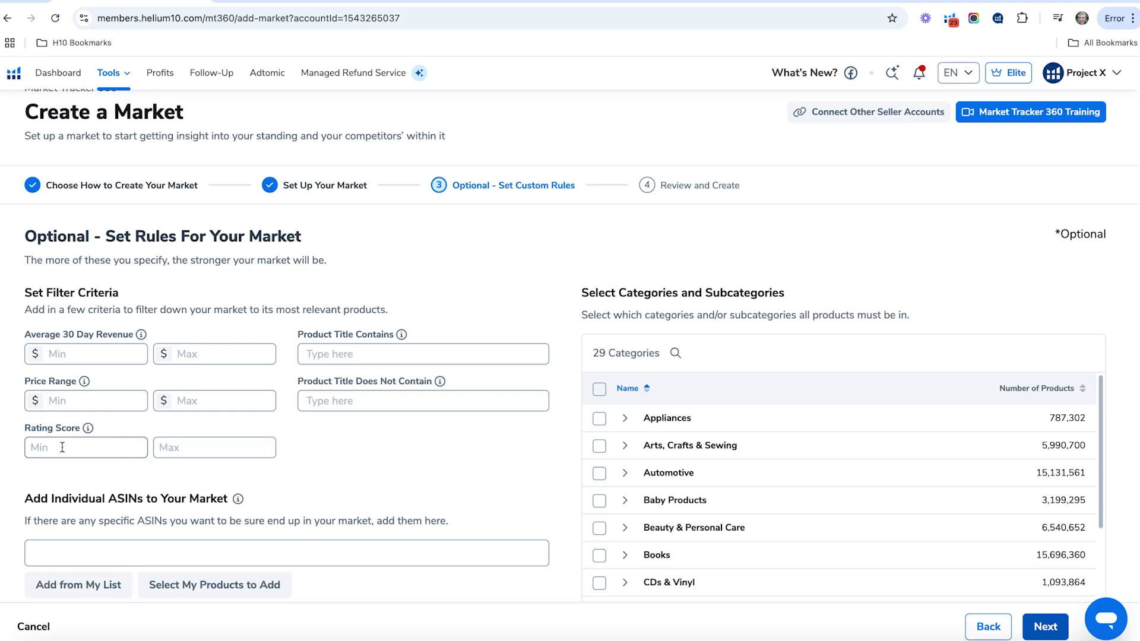
scroll(375, 398, "down", 1)
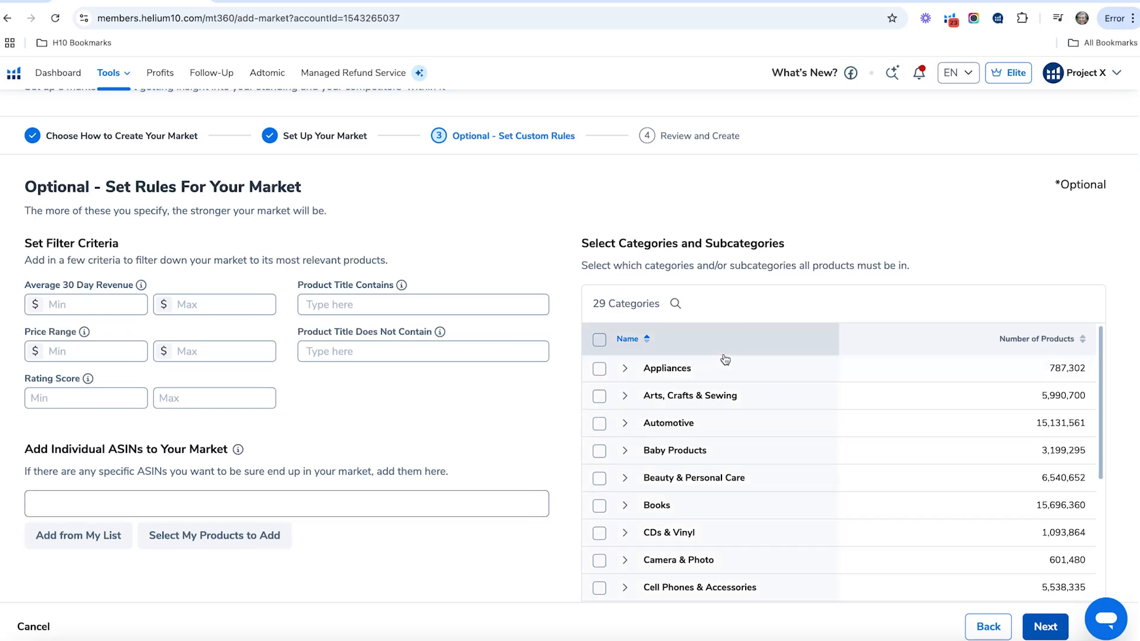
scroll(648, 333, "down", 1)
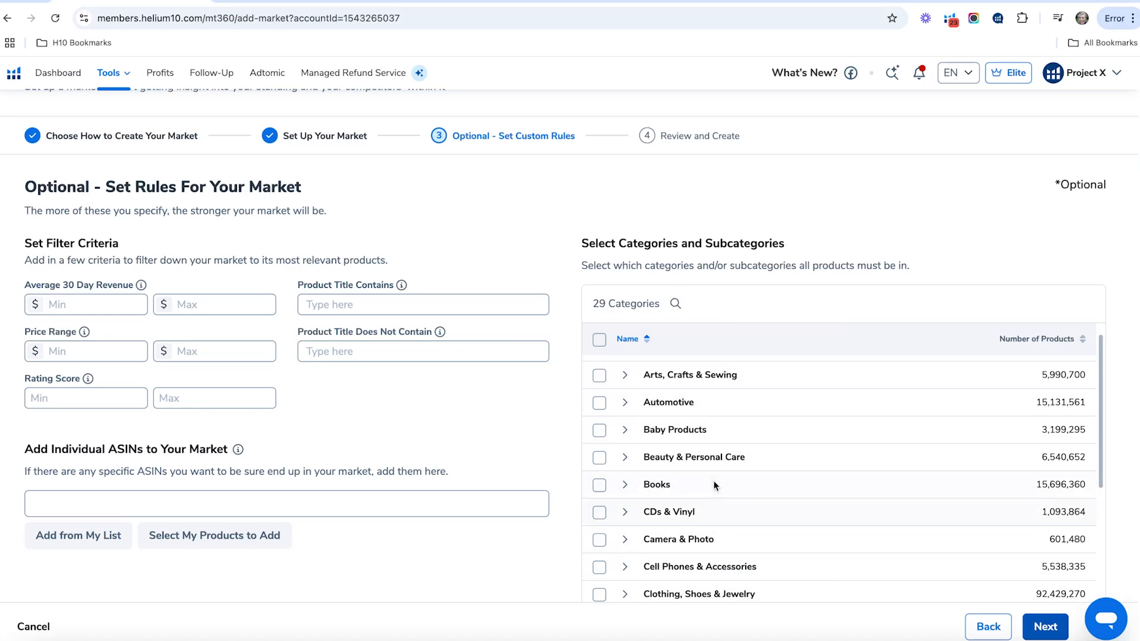
scroll(712, 478, "up", 1)
scroll(716, 478, "down", 3)
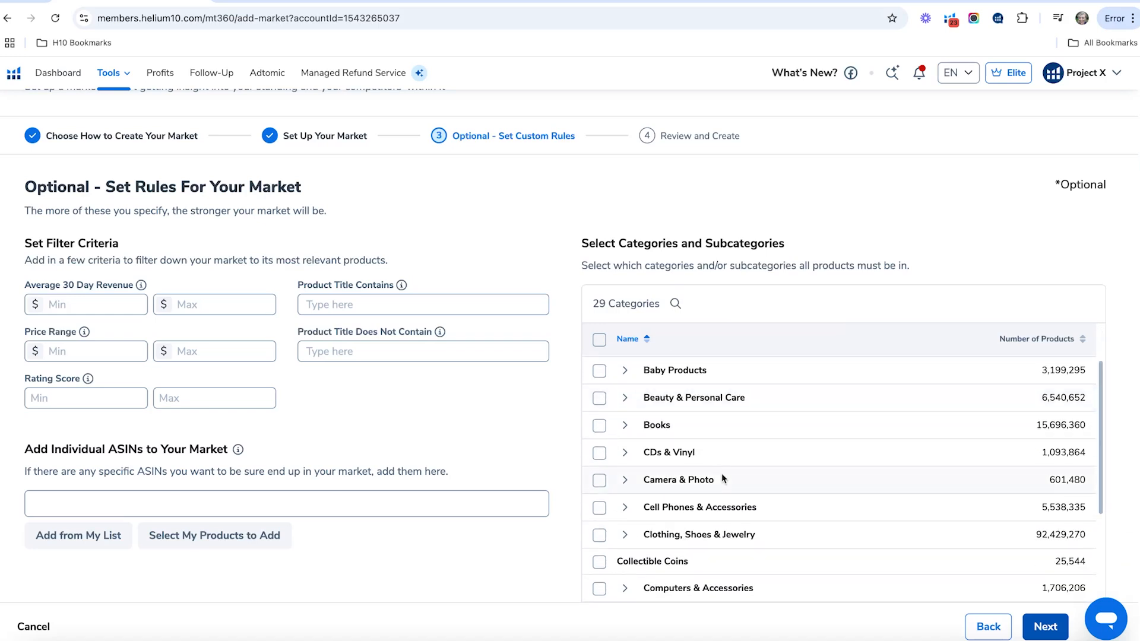
scroll(722, 473, "down", 4)
scroll(721, 472, "up", 7)
scroll(641, 469, "down", 10)
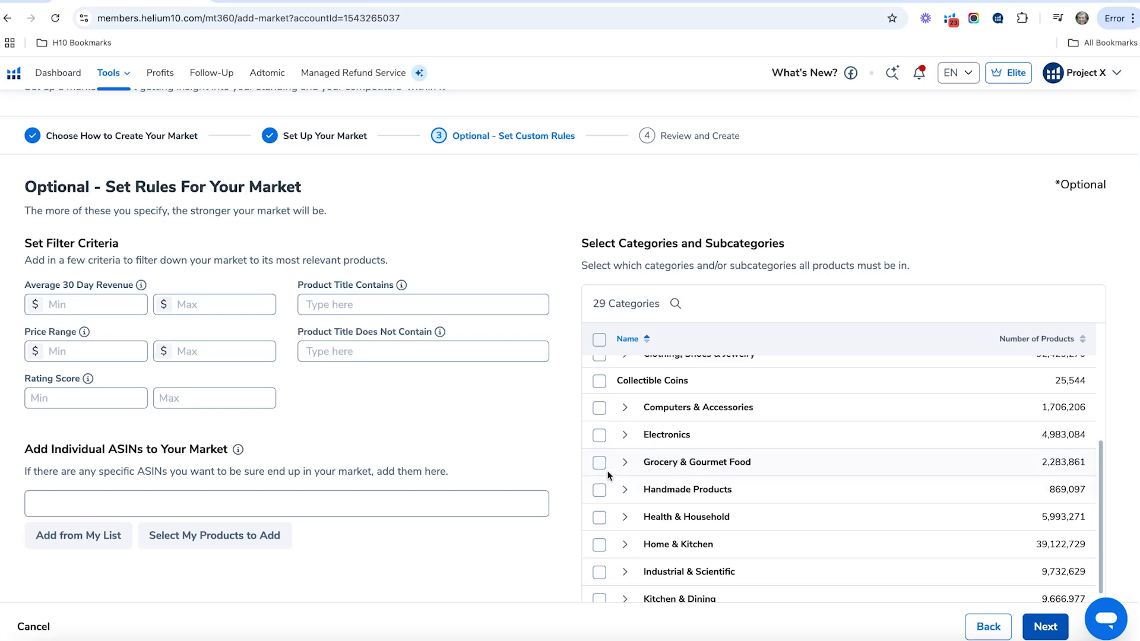
- Expand the category tree through Grocery & Gourmet Food and Beverages down to the Tea subcategories
scroll(908, 455, "down", 1)
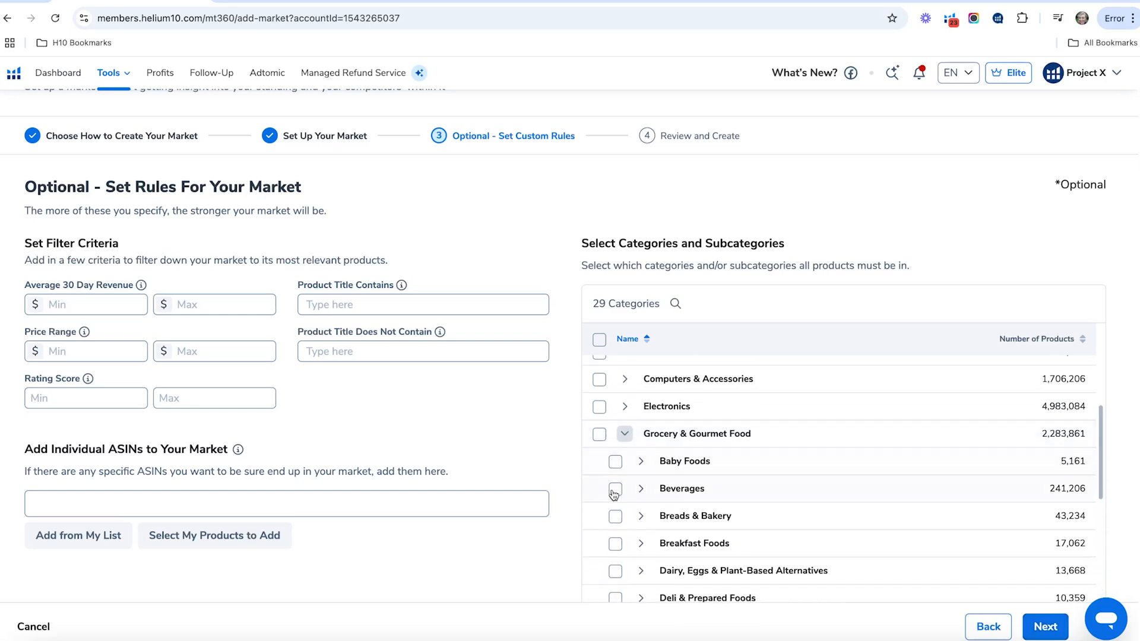
left_click(640, 489)
scroll(818, 477, "down", 2)
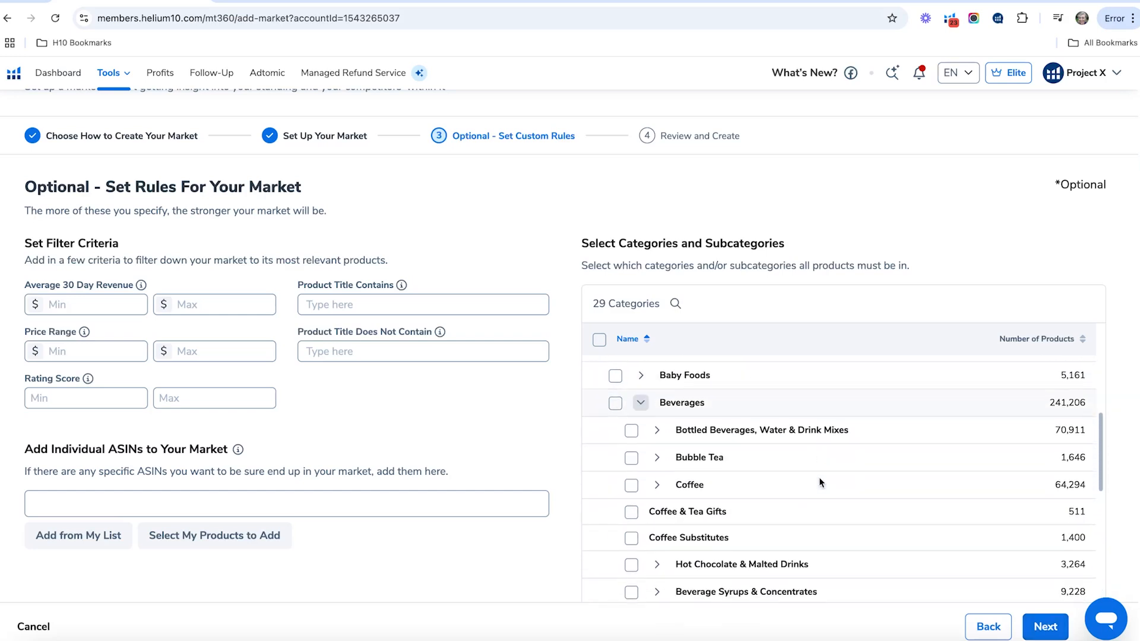
scroll(757, 470, "down", 3)
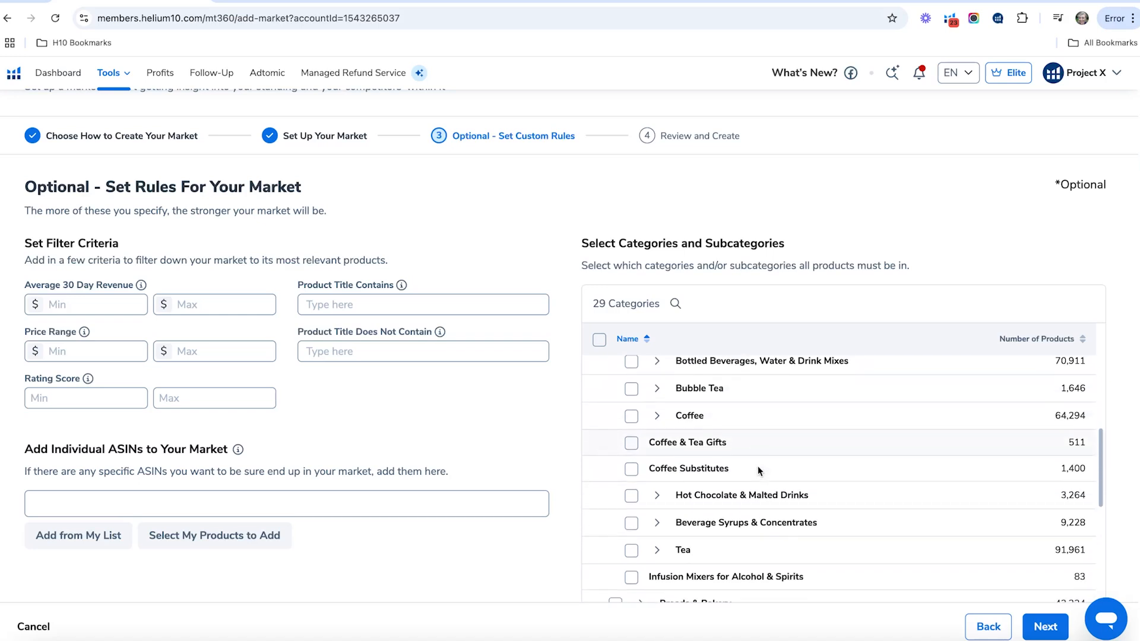
left_click(664, 437)
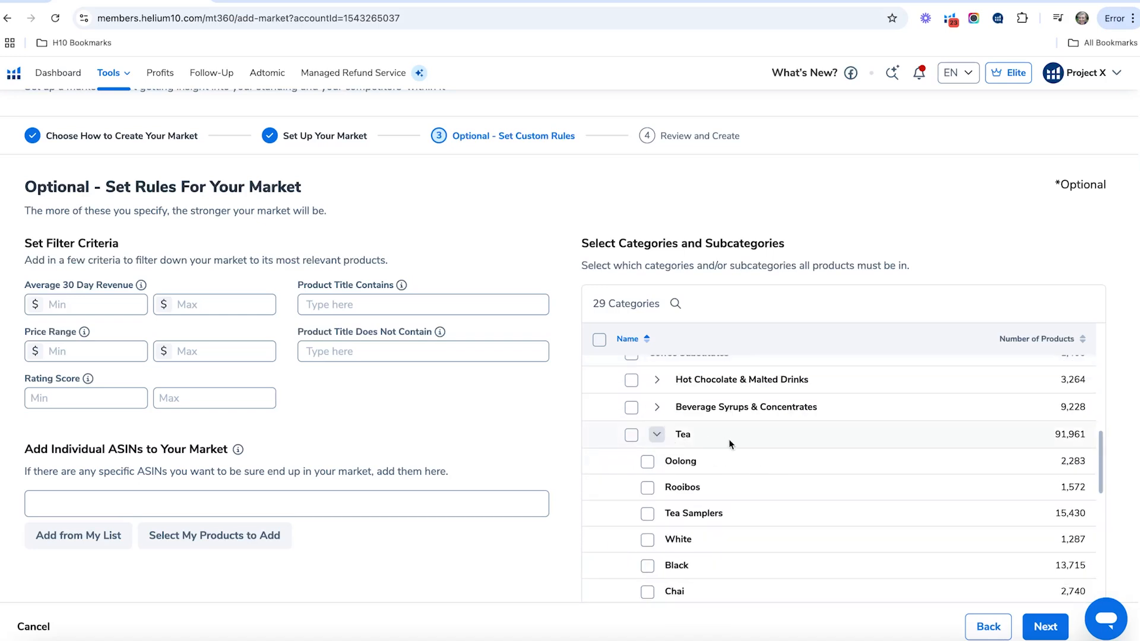
scroll(748, 459, "down", 2)
scroll(748, 458, "down", 2)
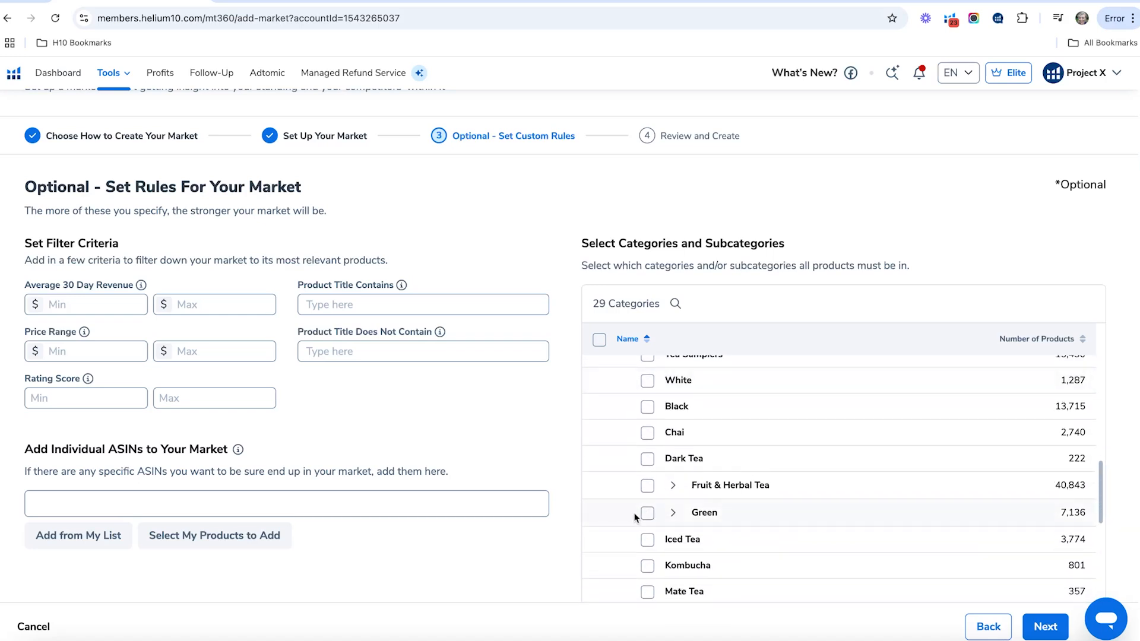
- Restrict the market to the Green tea subcategory, including Matcha, and continue to the final review
left_click(647, 513)
left_click(672, 513)
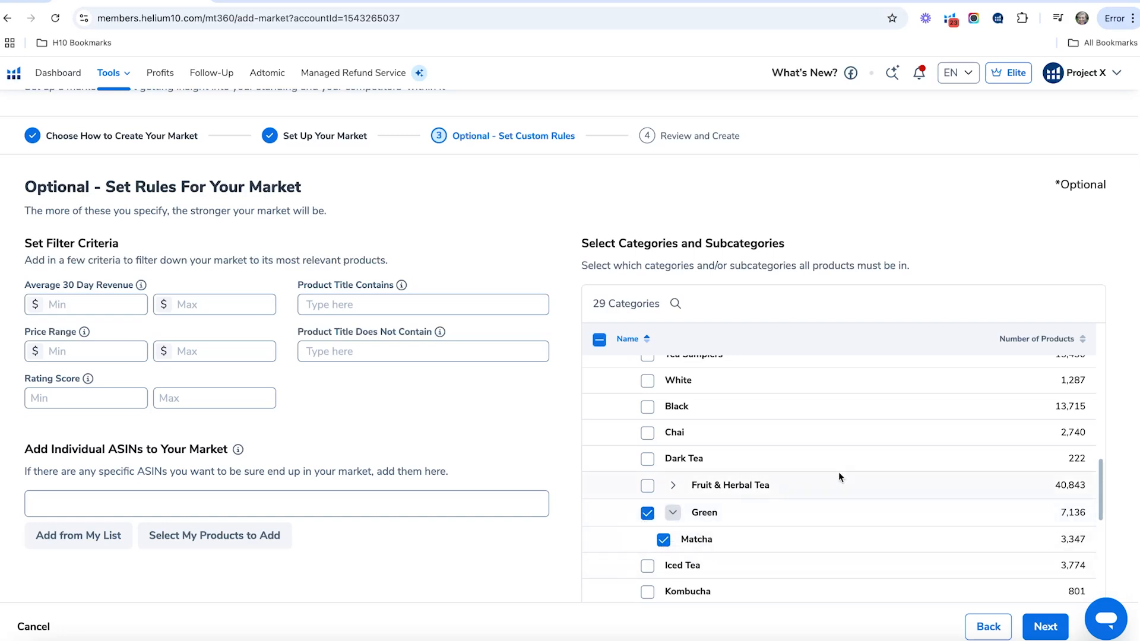
scroll(843, 480, "down", 1)
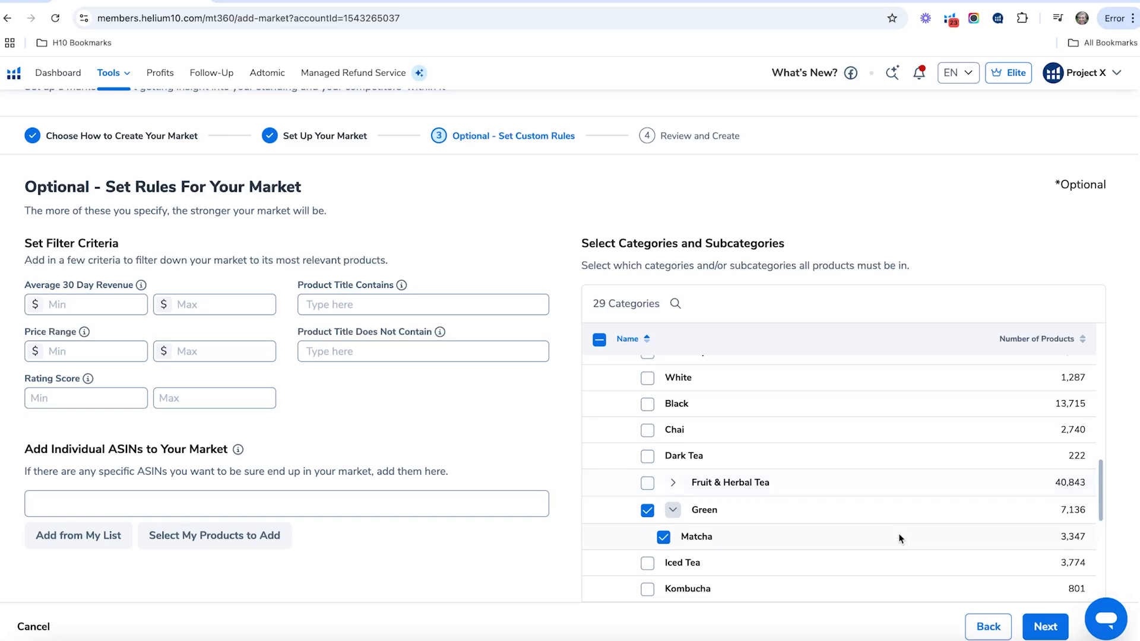
left_click(1045, 626)
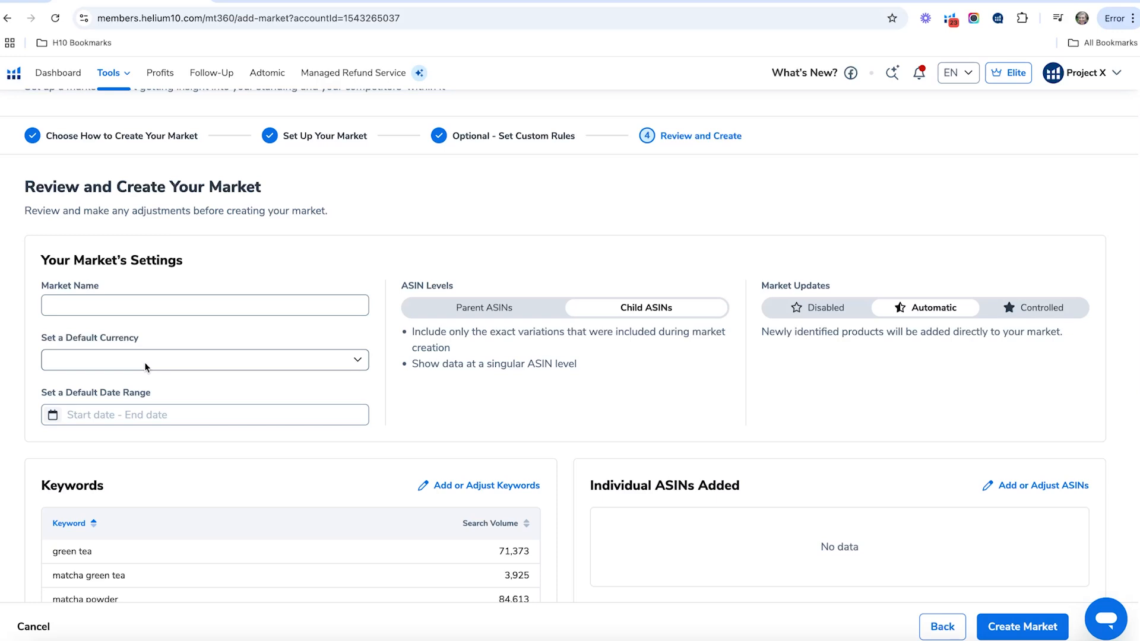
- Review the default date range presets, market settings, keywords, categories and filters of the keyword-based market
left_click(159, 415)
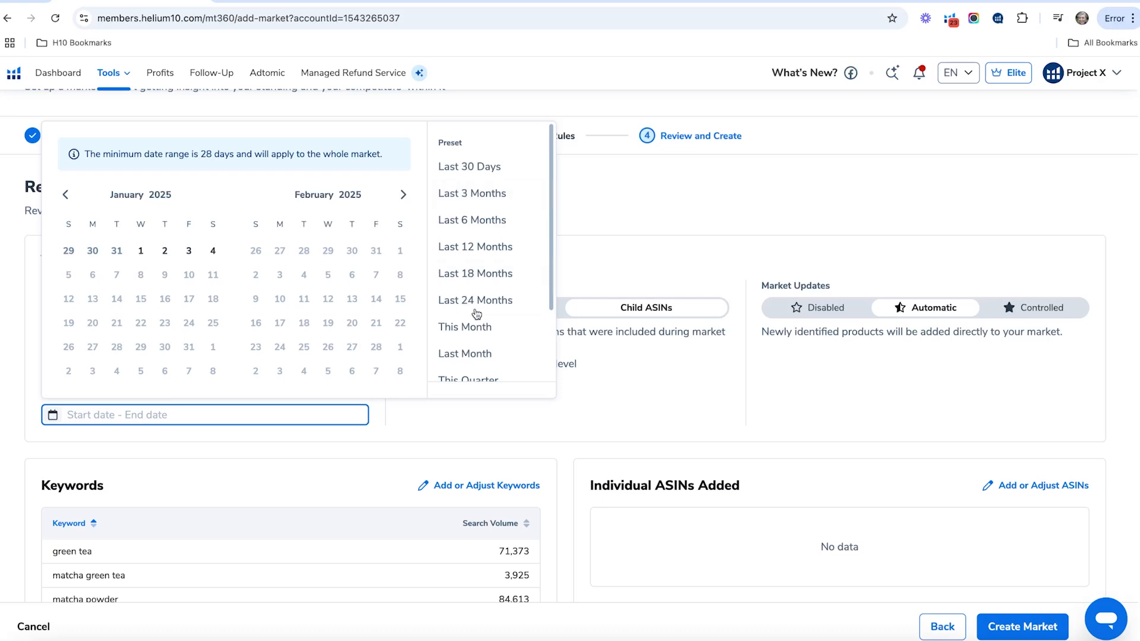
left_click(805, 397)
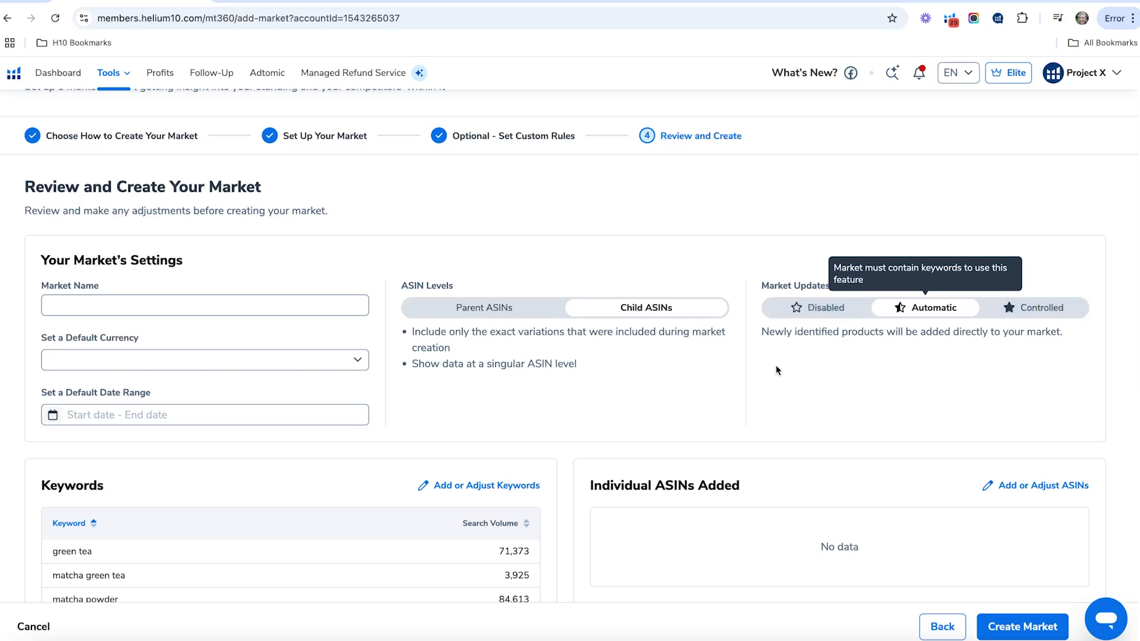
scroll(372, 408, "down", 2)
scroll(457, 396, "down", 1)
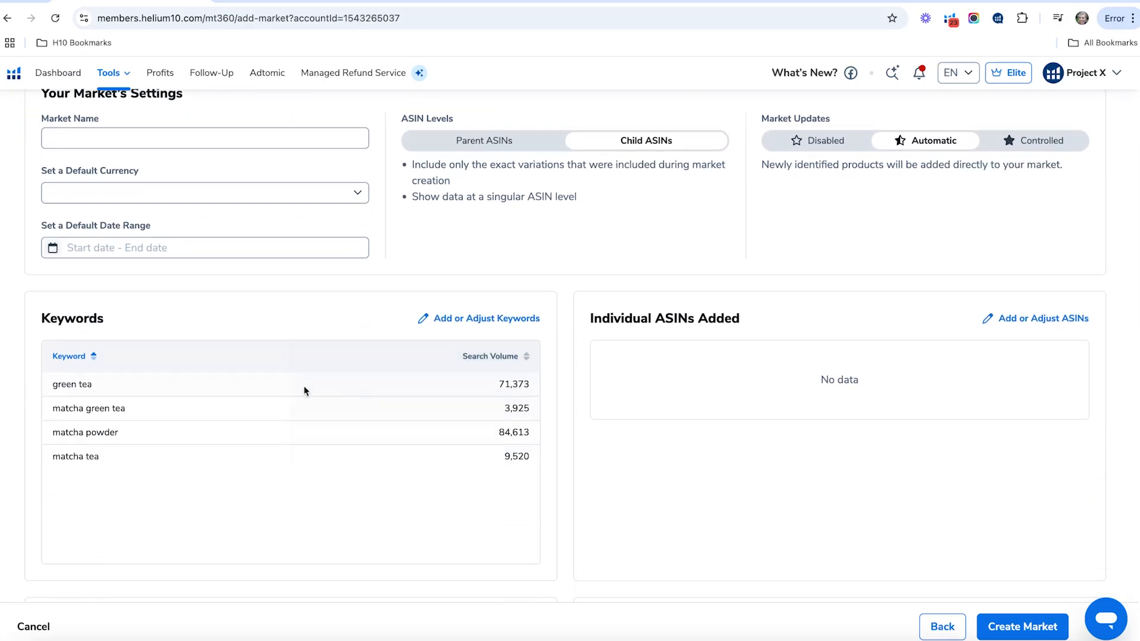
scroll(696, 469, "down", 5)
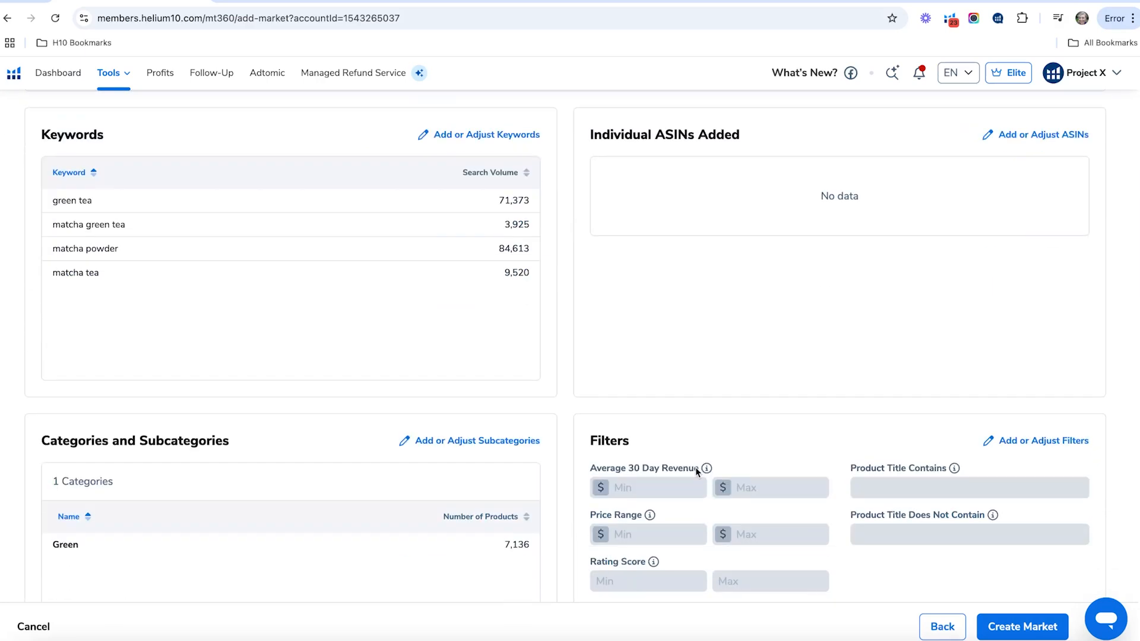
scroll(593, 446, "up", 8)
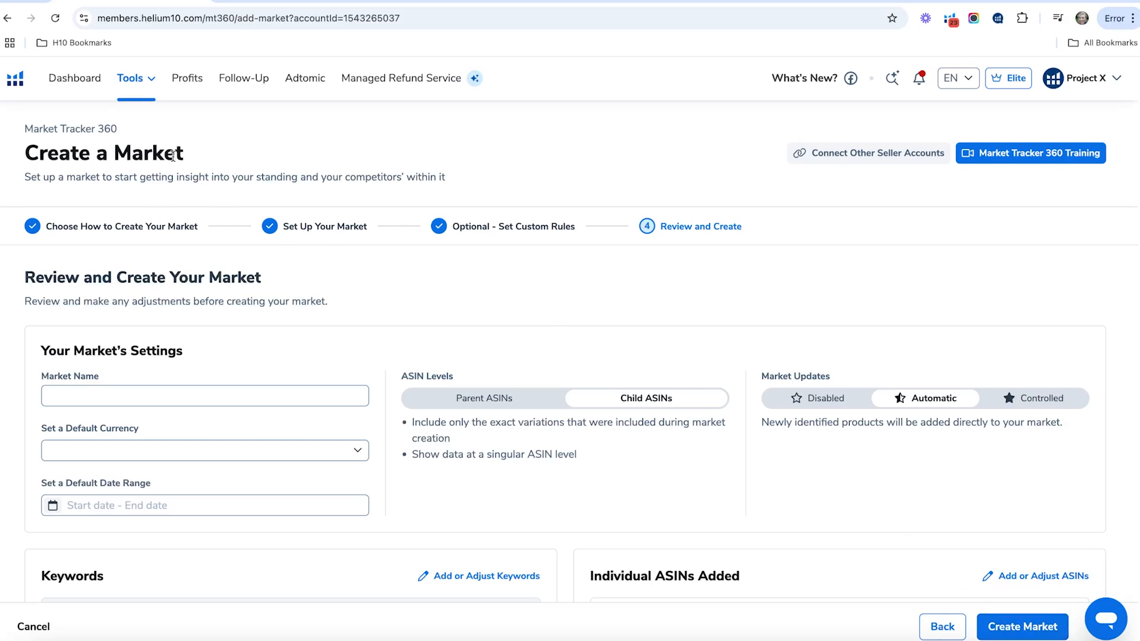
- Leave the unfinished market and start a new one from the Market Tracker 360 list with Create My Market for Me
left_click(151, 84)
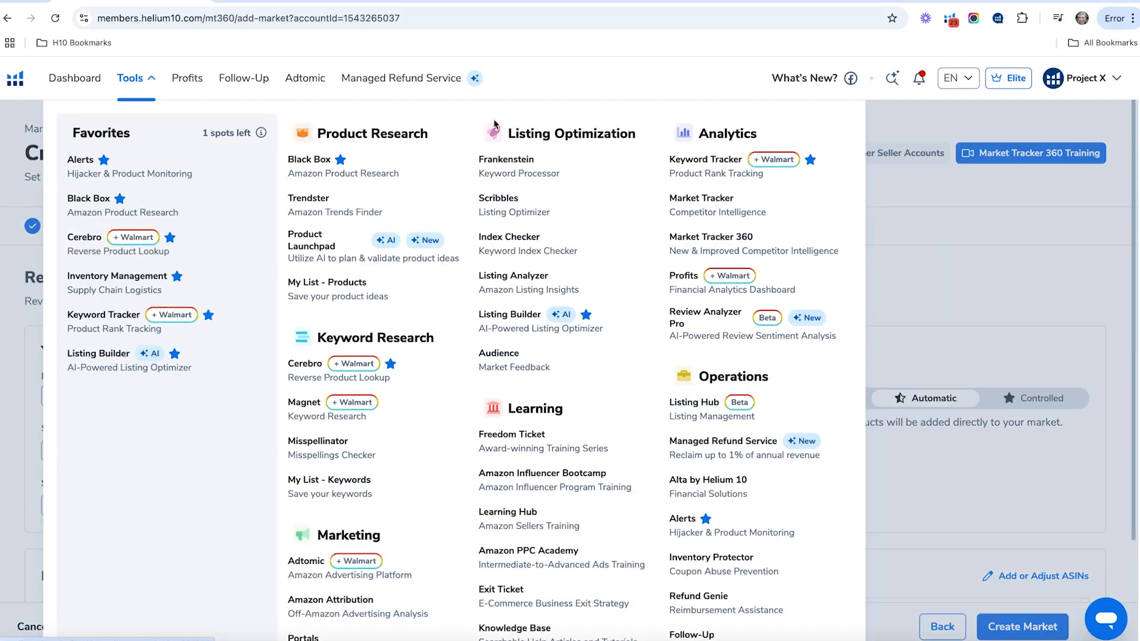
left_click(735, 253)
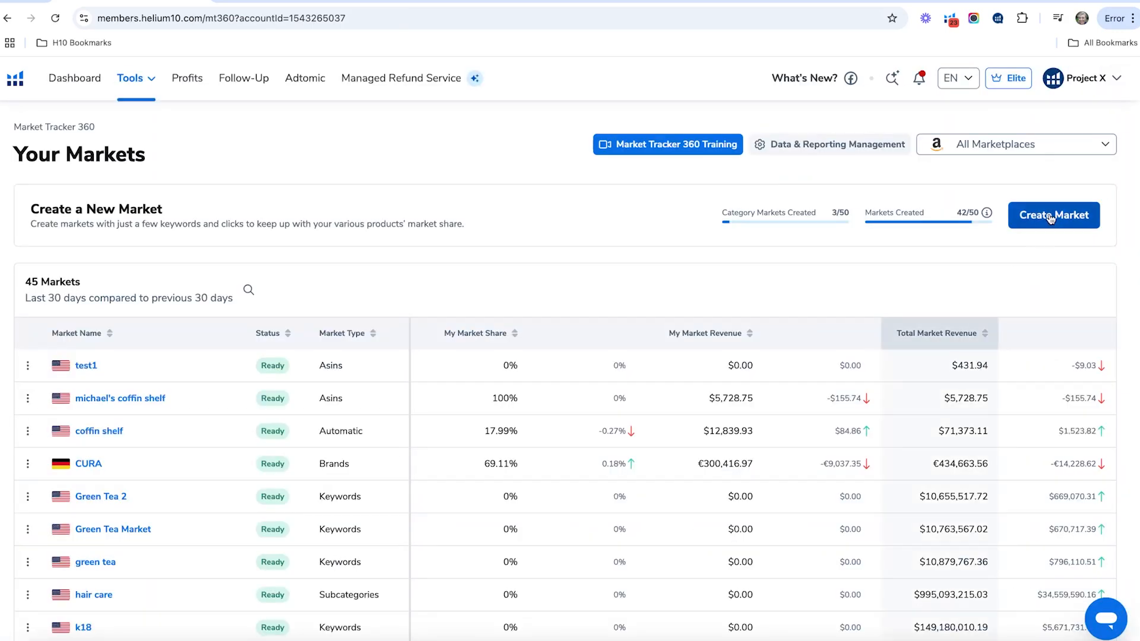
left_click(1051, 218)
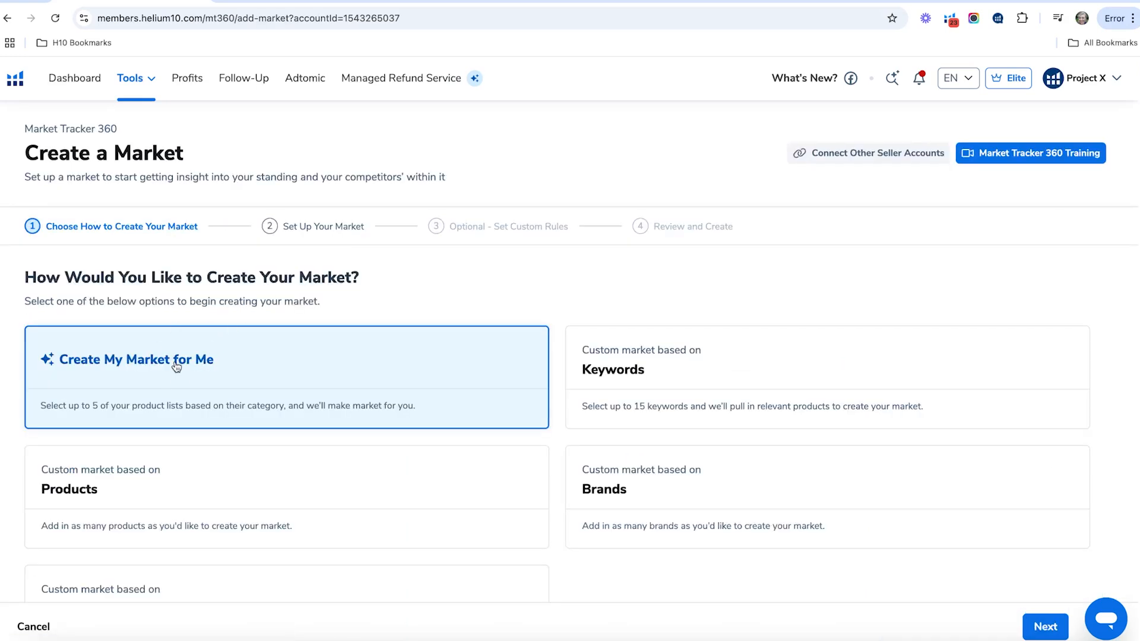
left_click(1047, 628)
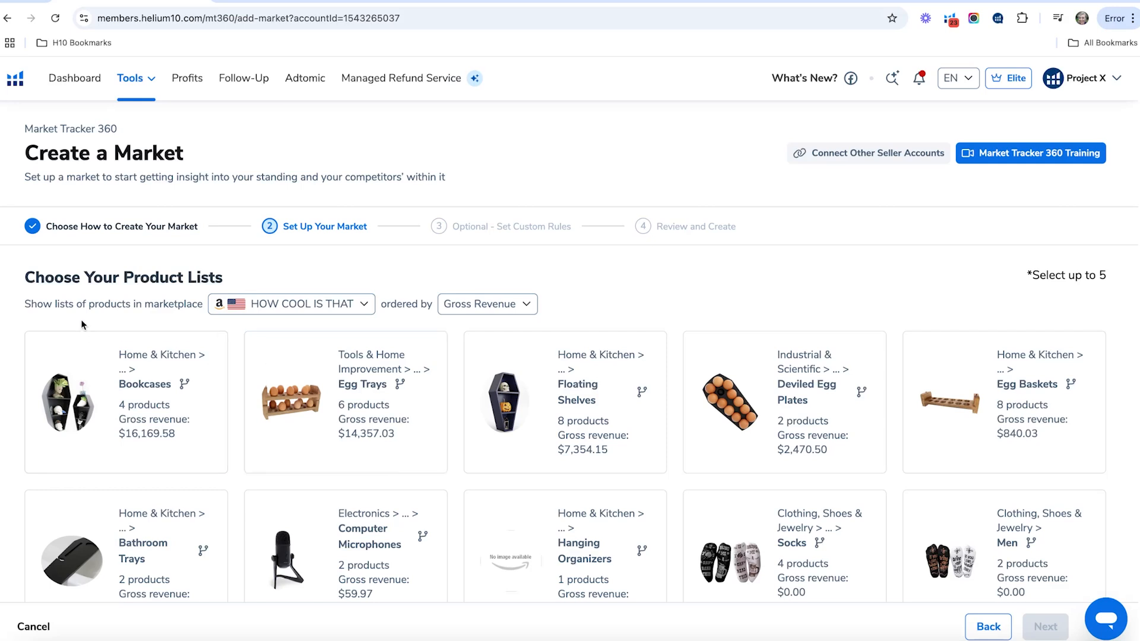
- Check the available marketplaces and select the Egg Trays, Deviled Egg Plates and Egg Baskets product lists for the market
left_click(363, 306)
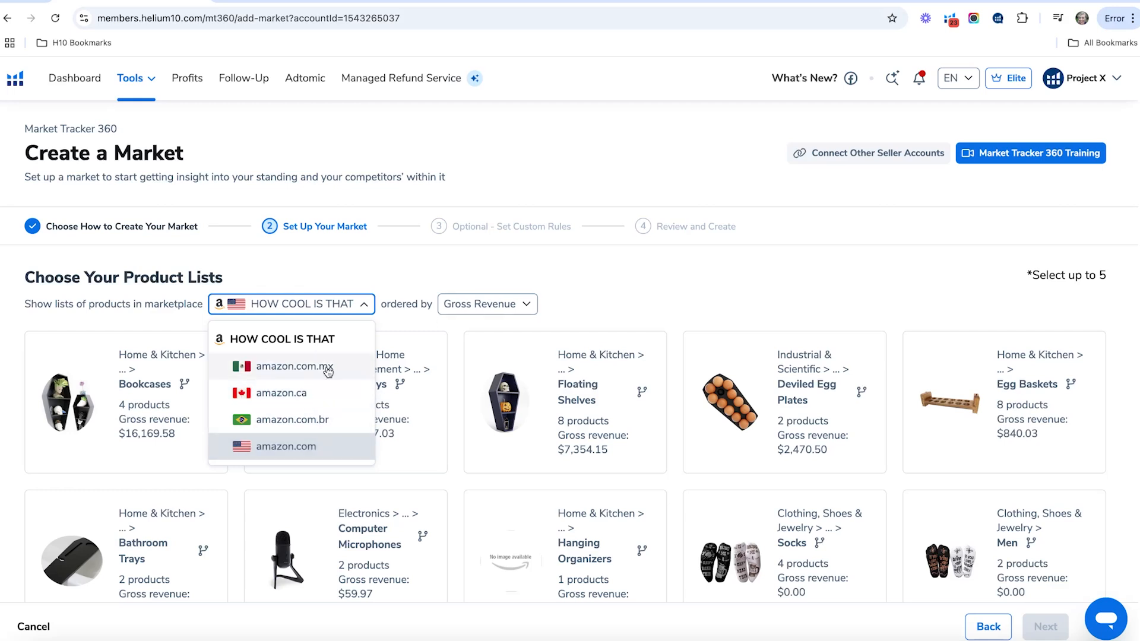
left_click(610, 275)
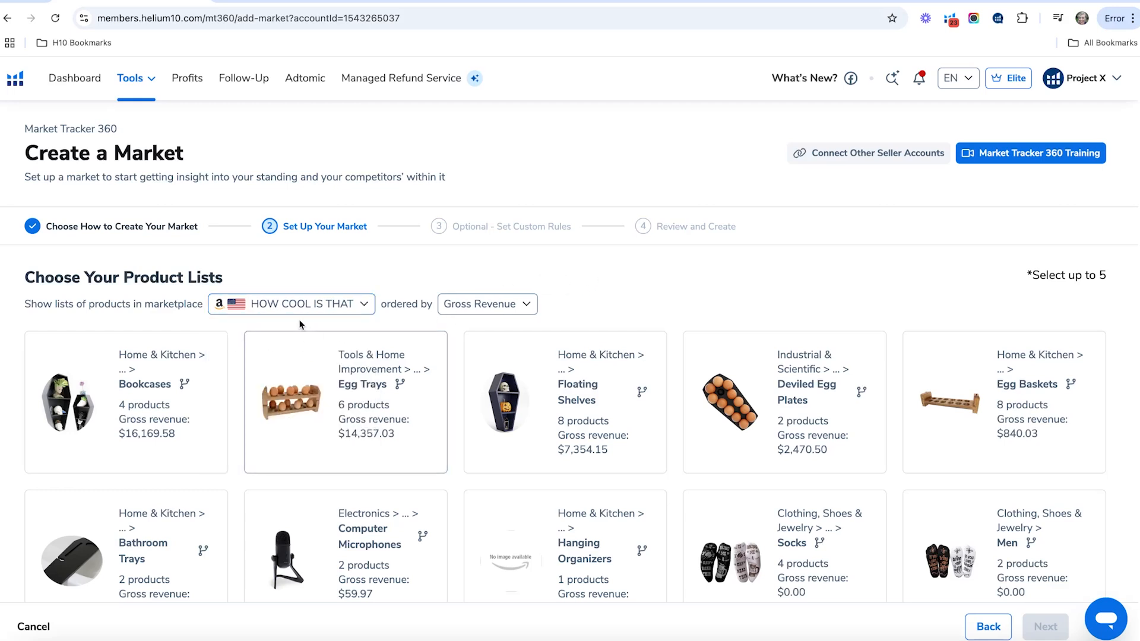
scroll(802, 404, "down", 2)
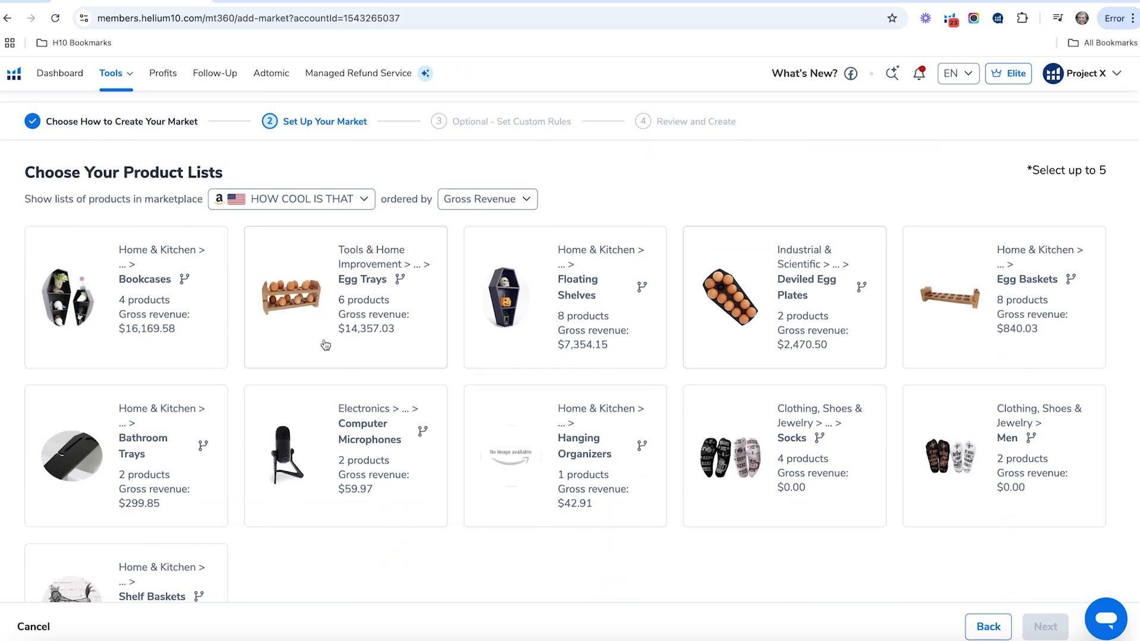
left_click(297, 285)
left_click(725, 321)
left_click(929, 316)
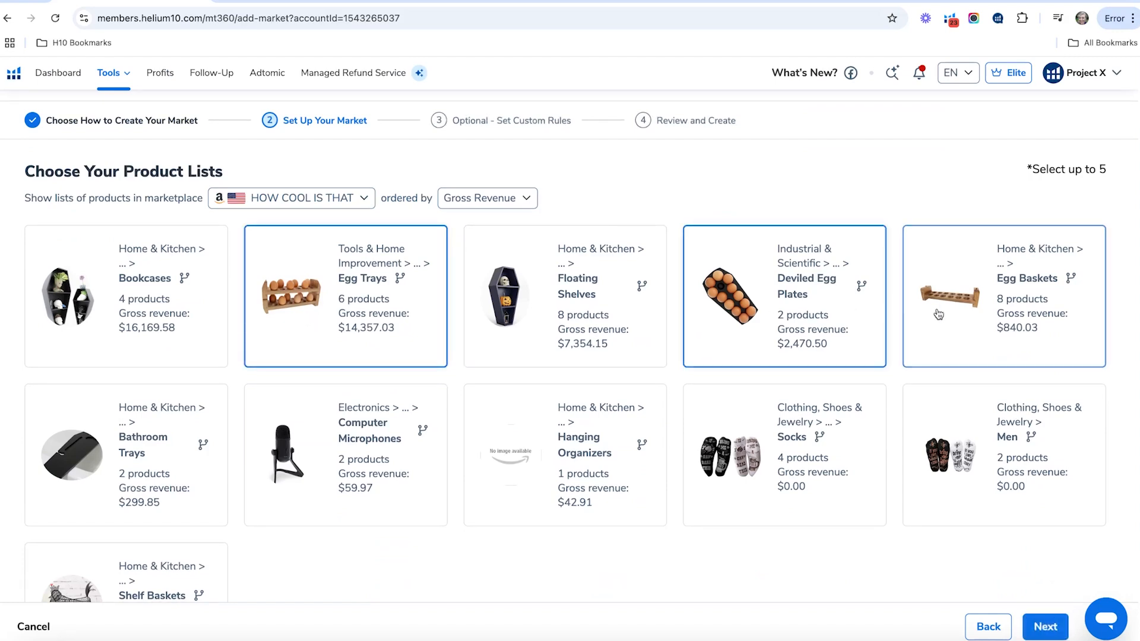
scroll(879, 368, "down", 1)
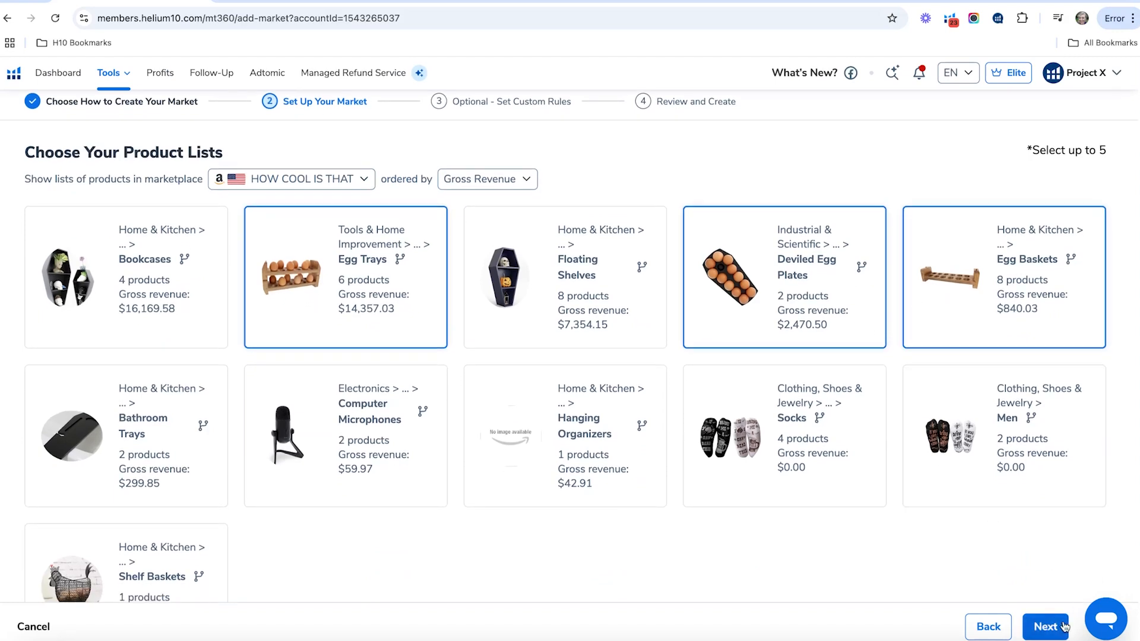
- Open the optional custom rules for the egg product market and continue to the review without setting any
left_click(1045, 627)
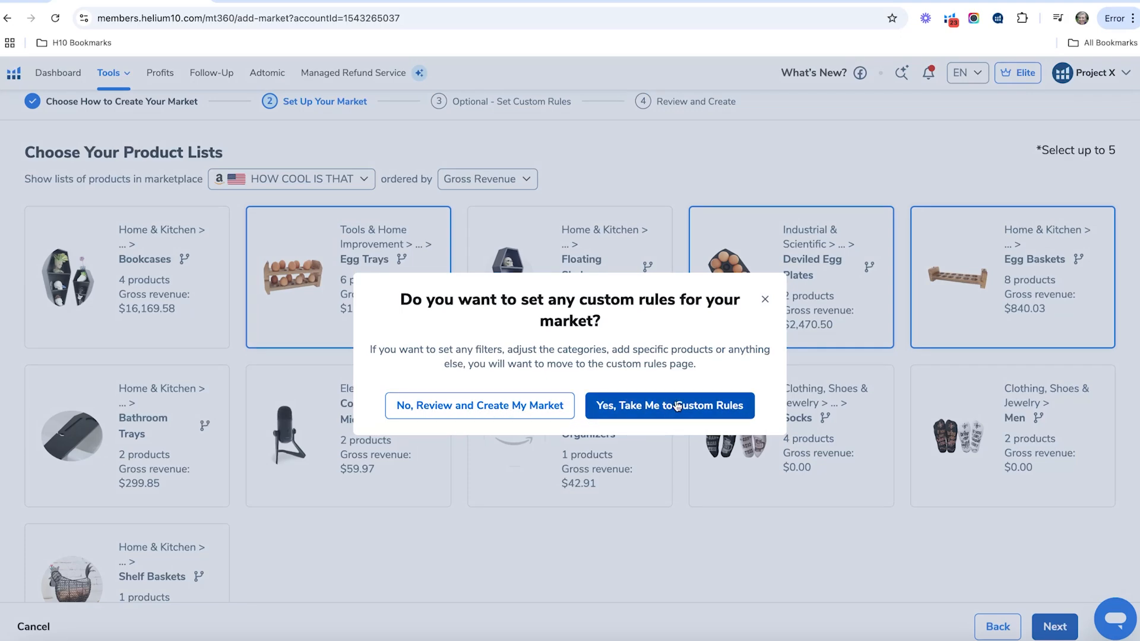
left_click(692, 416)
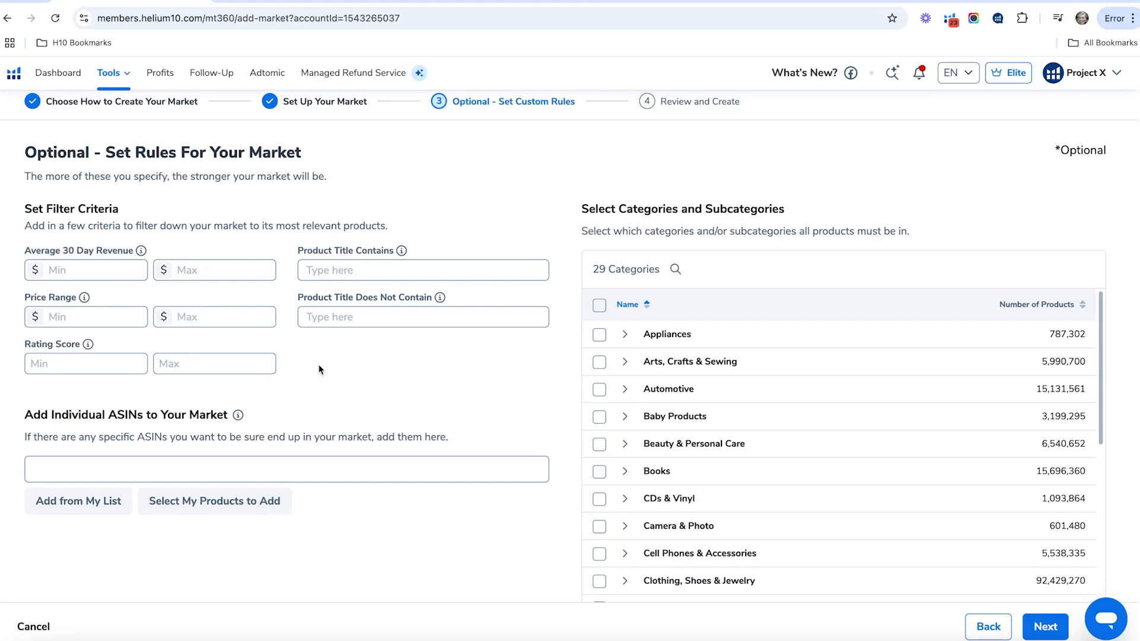
scroll(519, 392, "up", 2)
scroll(518, 384, "down", 4)
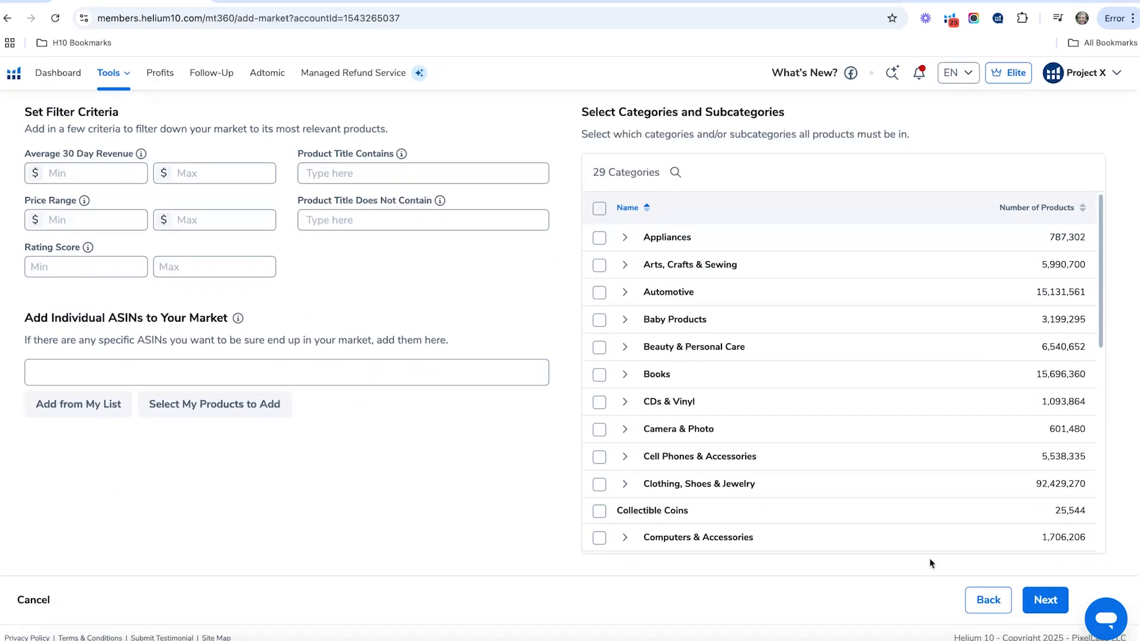
left_click(1047, 600)
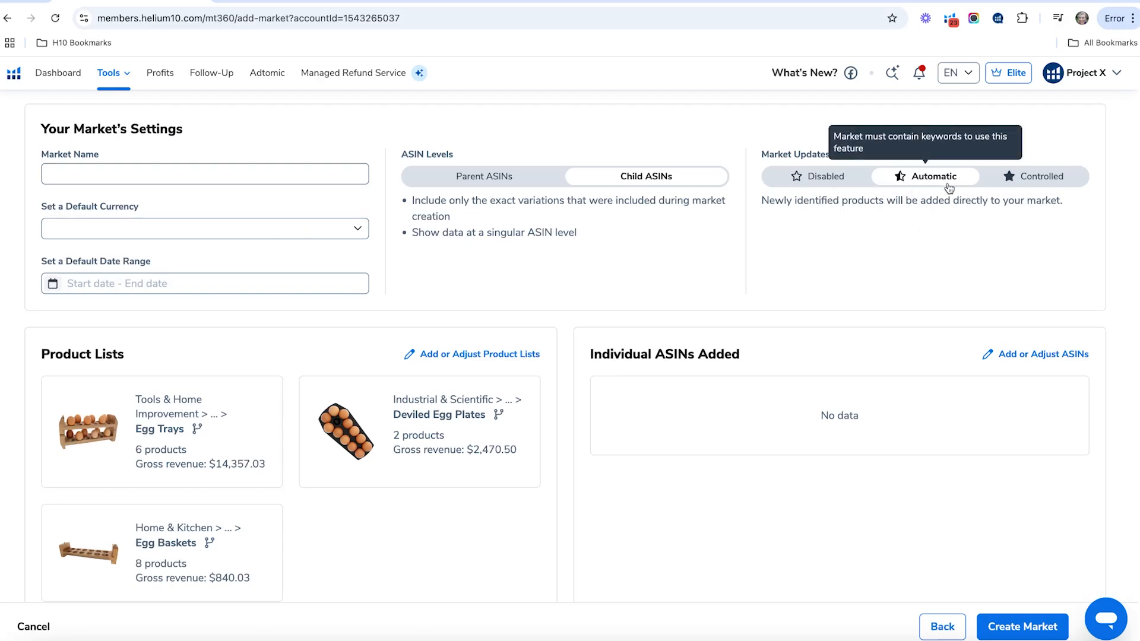
- Leave the market review without creating the market and return to the Market Tracker 360 list of markets
scroll(717, 242, "up", 4)
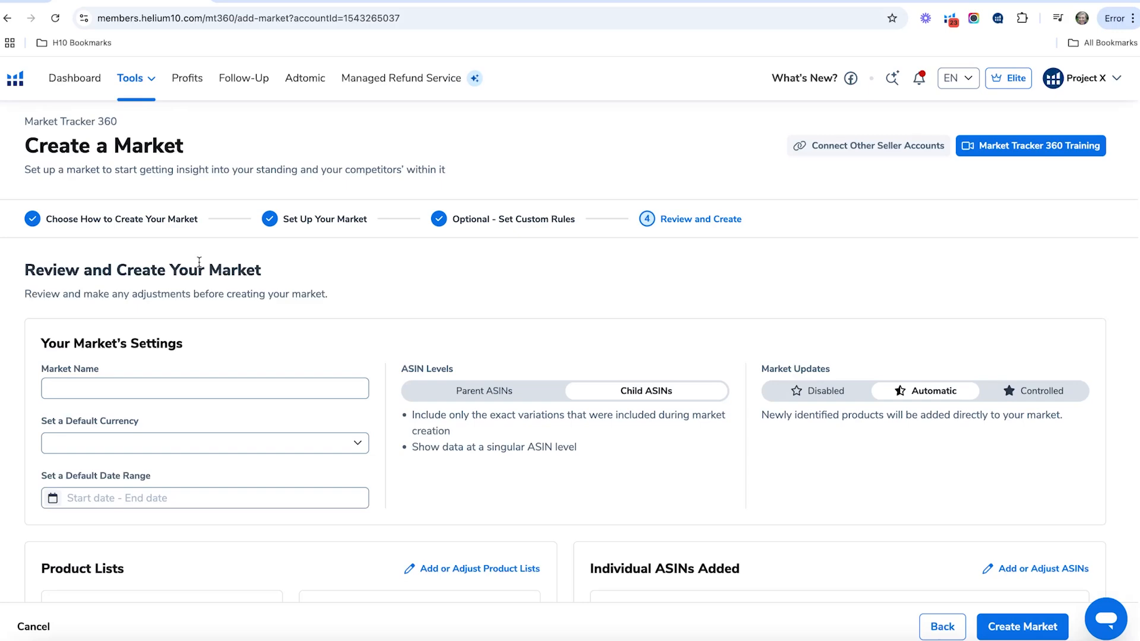
left_click(150, 86)
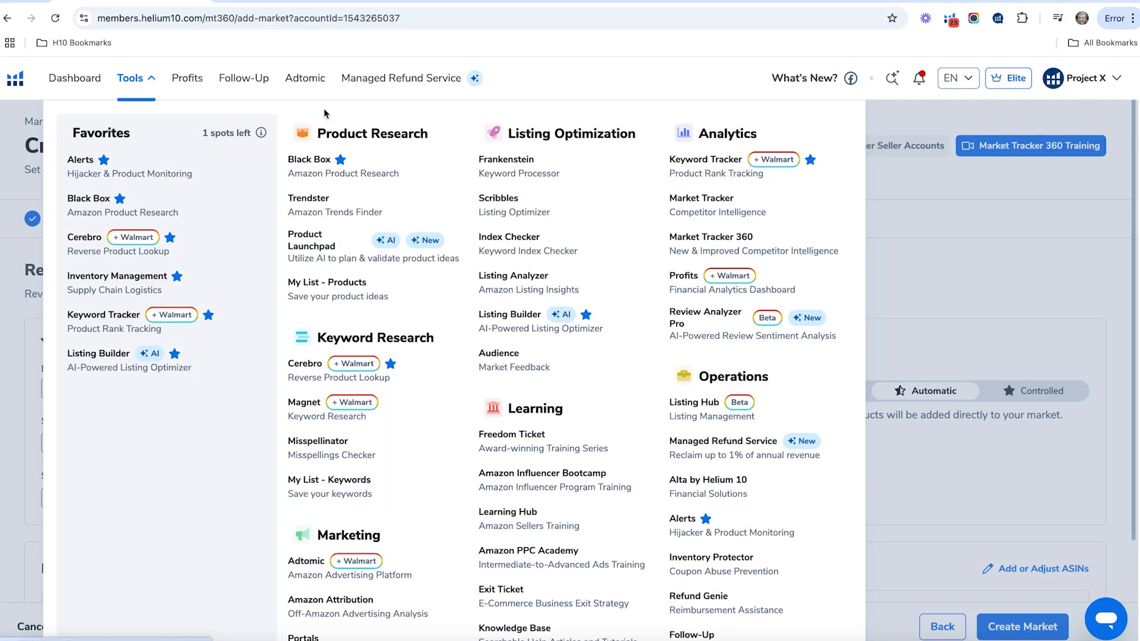
left_click(690, 233)
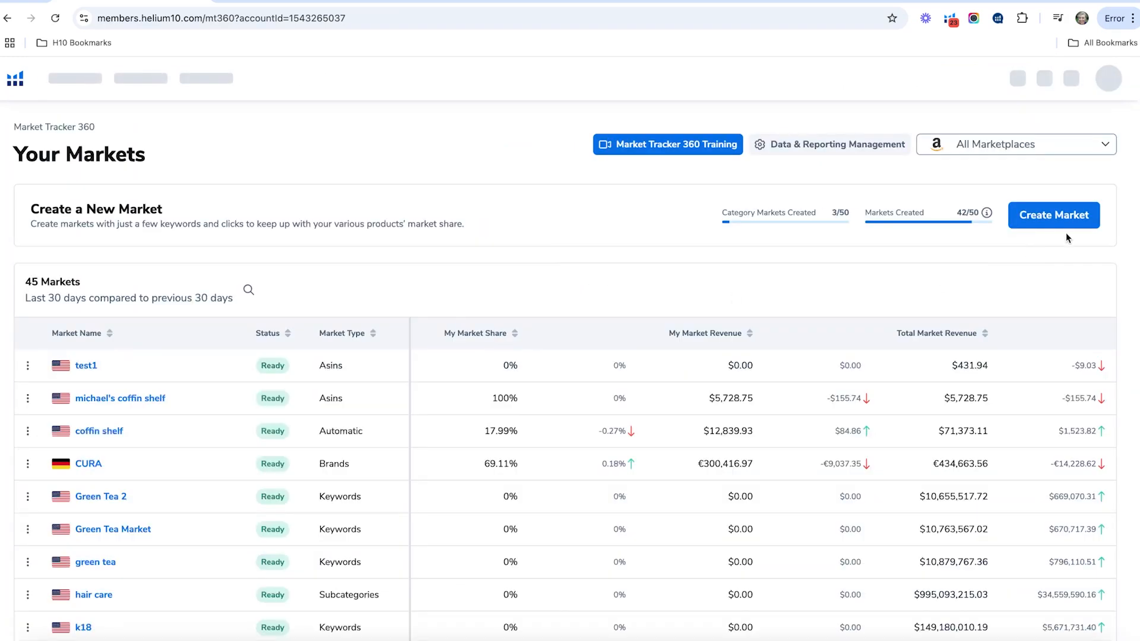
- Start a new custom market based on Products and continue to its setup
left_click(1067, 217)
scroll(482, 268, "down", 2)
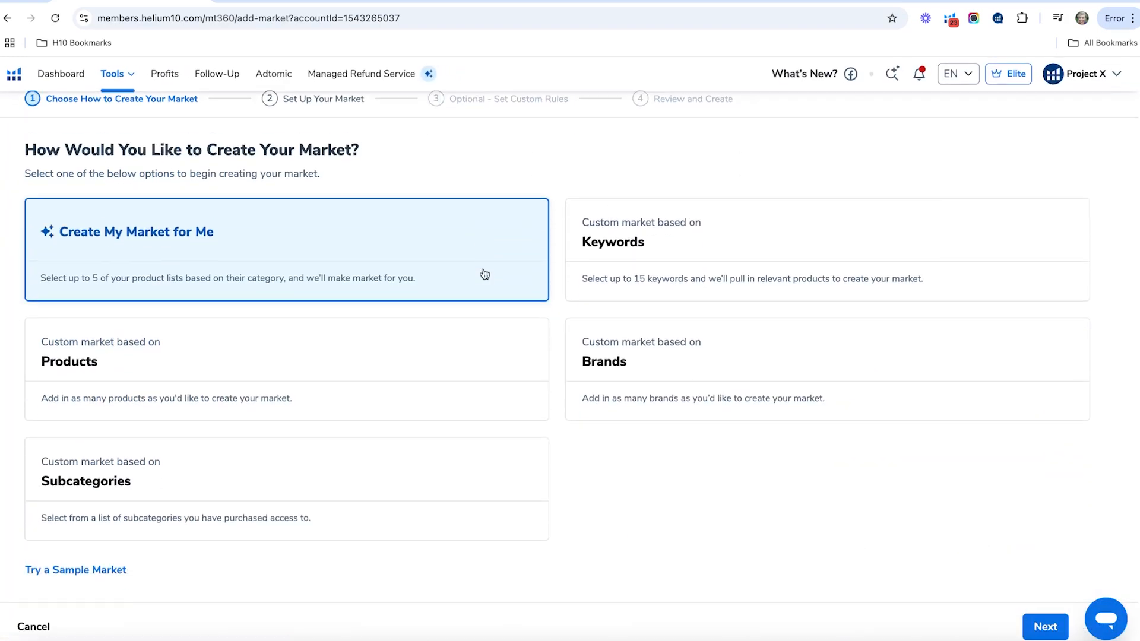
left_click(395, 353)
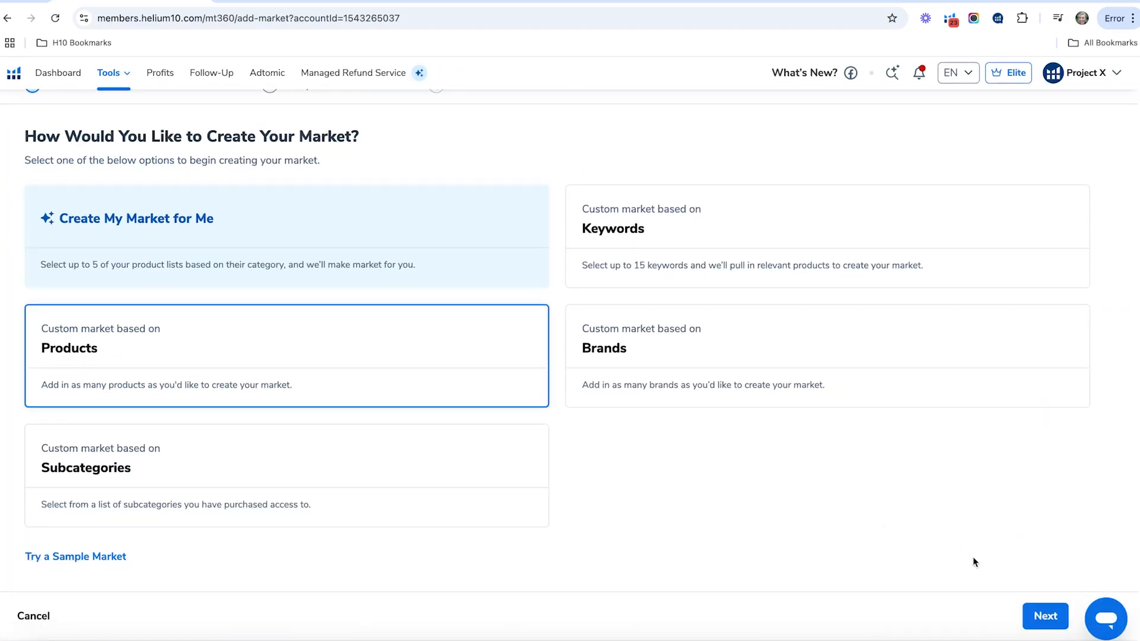
left_click(1042, 618)
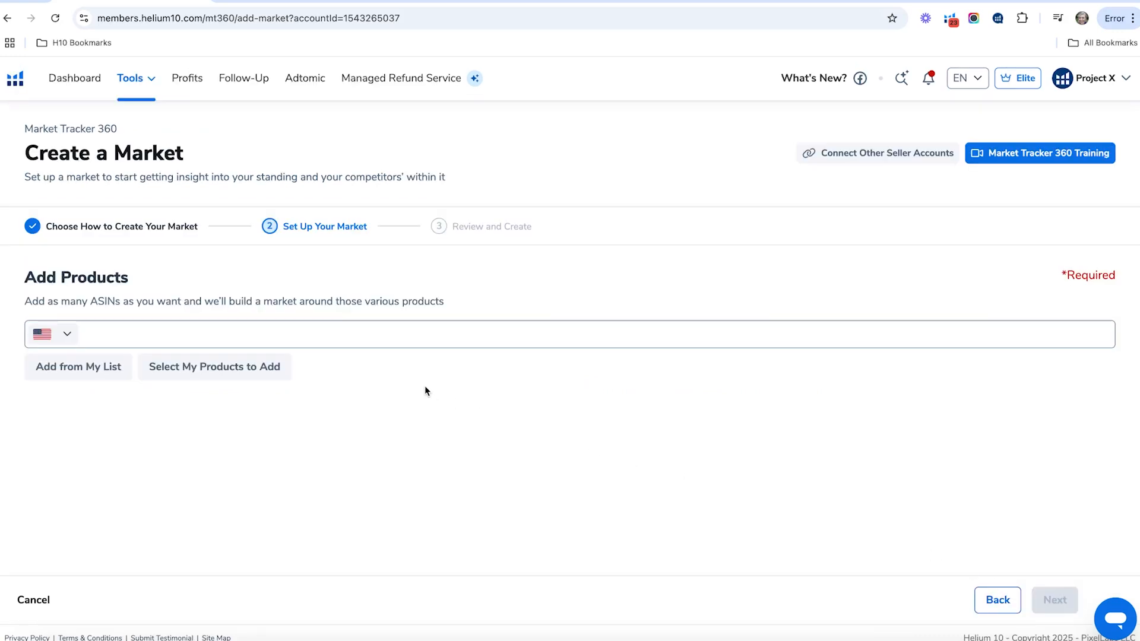
- Add the product with ASIN B08PY3Q8XS to the new market
right_click(148, 331)
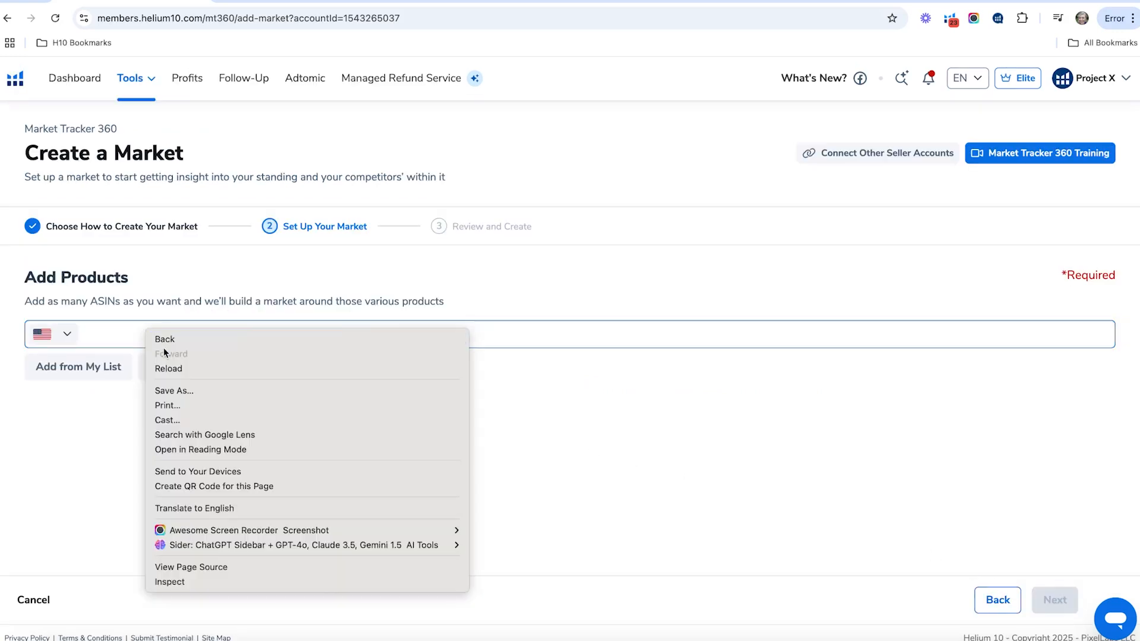
left_click(105, 331)
right_click(106, 331)
left_click(87, 340)
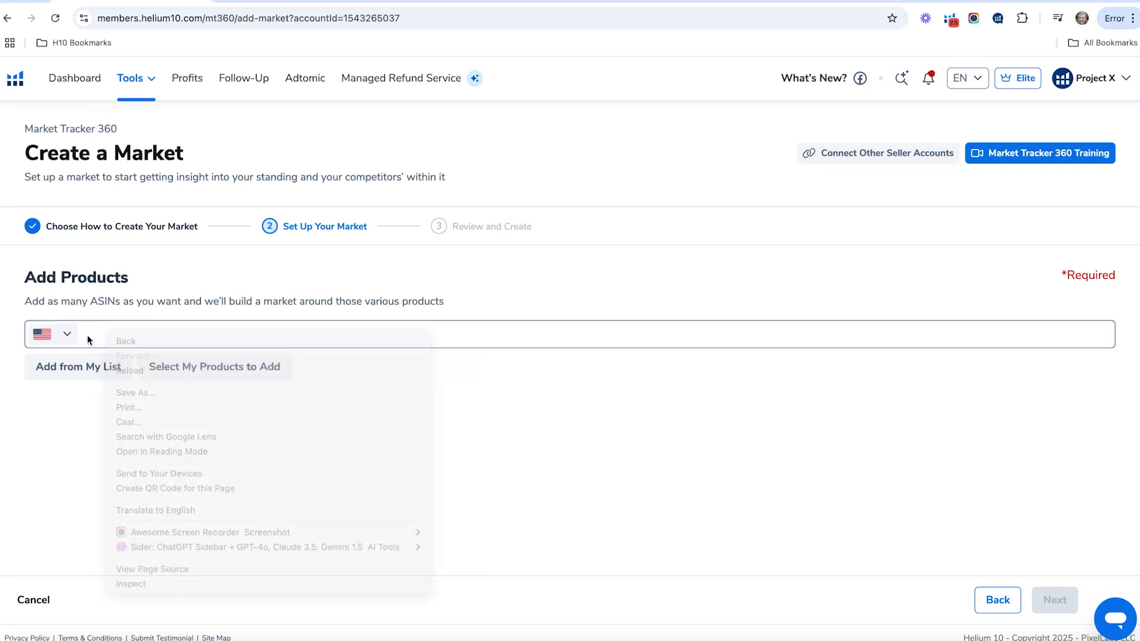
left_click(92, 335)
right_click(91, 335)
left_click(113, 433)
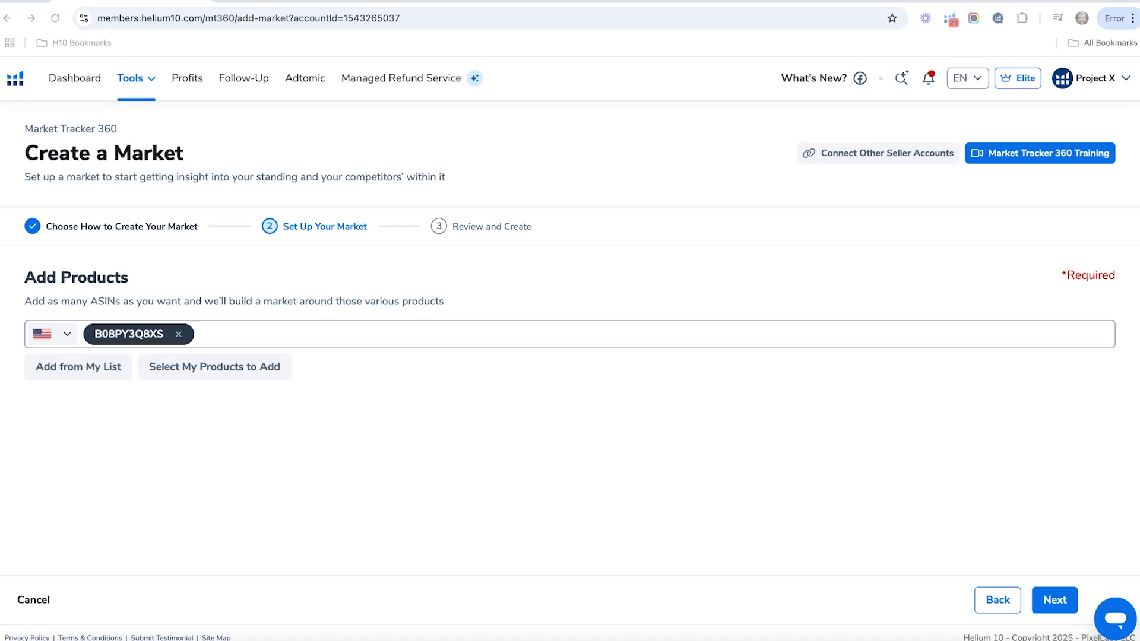
- Add ASIN B08VYLSFV5 as the second product and continue to the market review
left_click(242, 336)
right_click(236, 331)
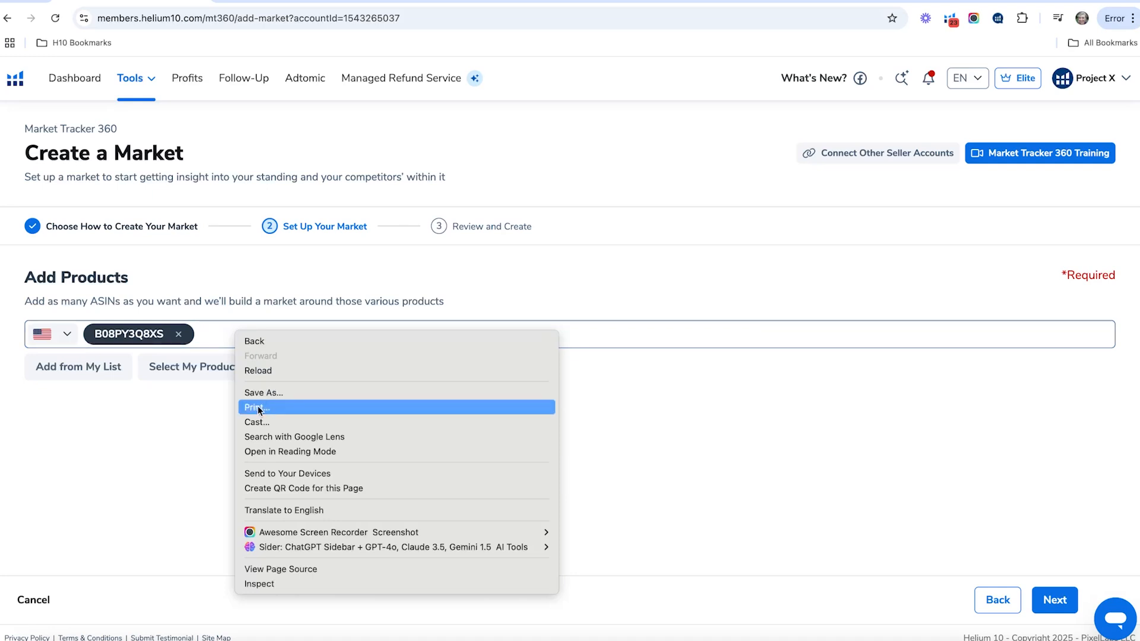
left_click(214, 340)
left_click(204, 334)
right_click(205, 330)
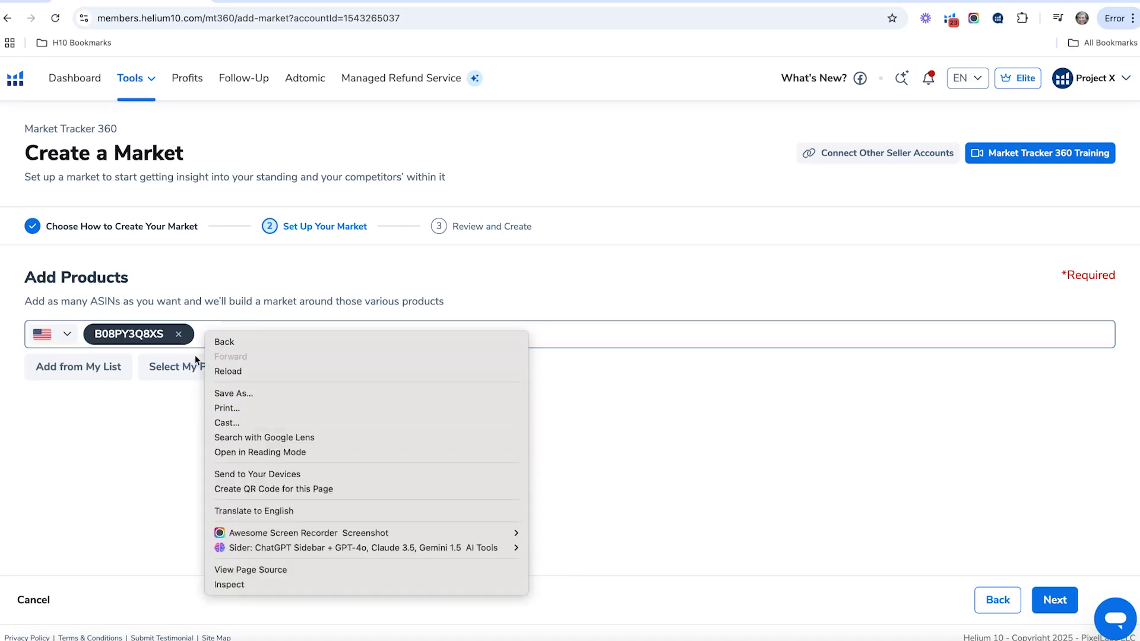
type("B08VYLSFV5")
left_click(1055, 601)
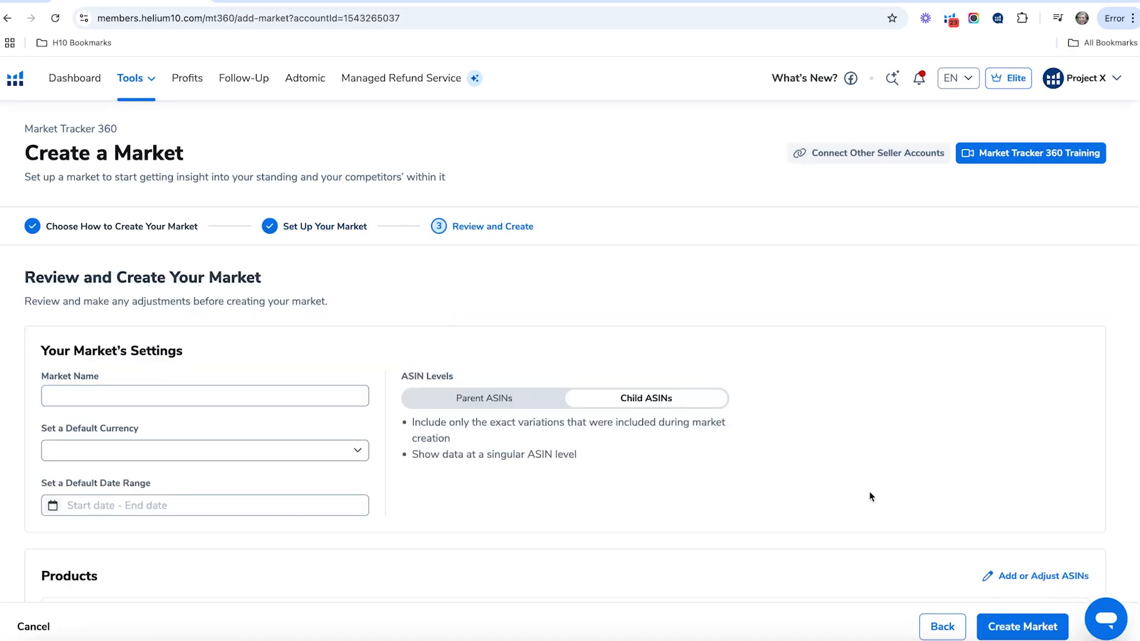
- Examine the product-based market's review, including its market settings, ASIN levels and list of added products
scroll(265, 262, "down", 2)
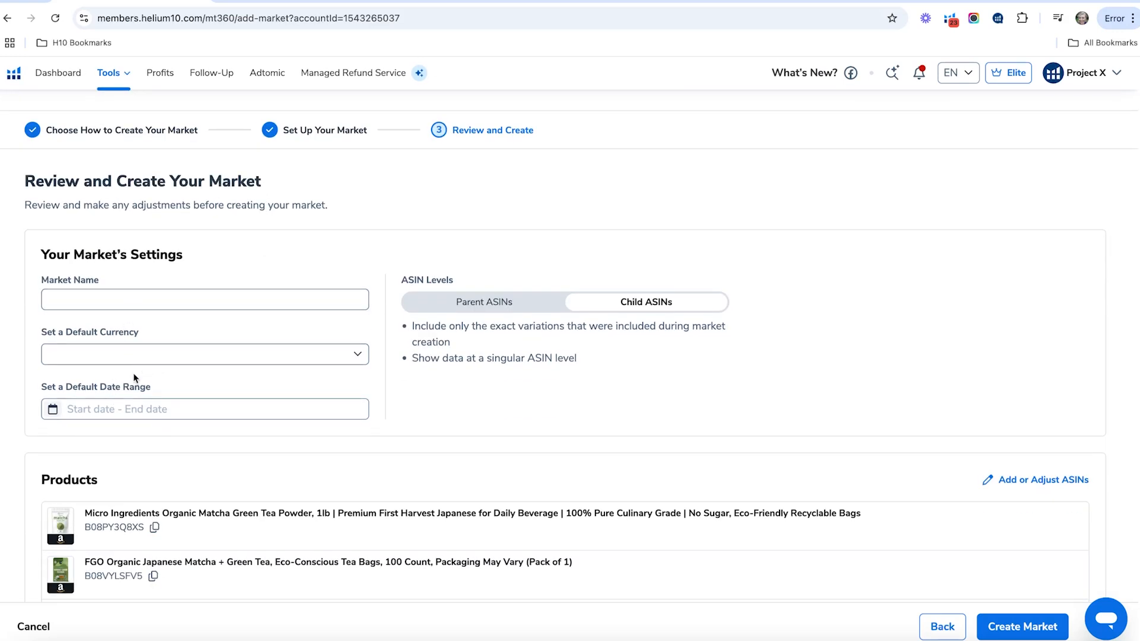
scroll(178, 427, "down", 1)
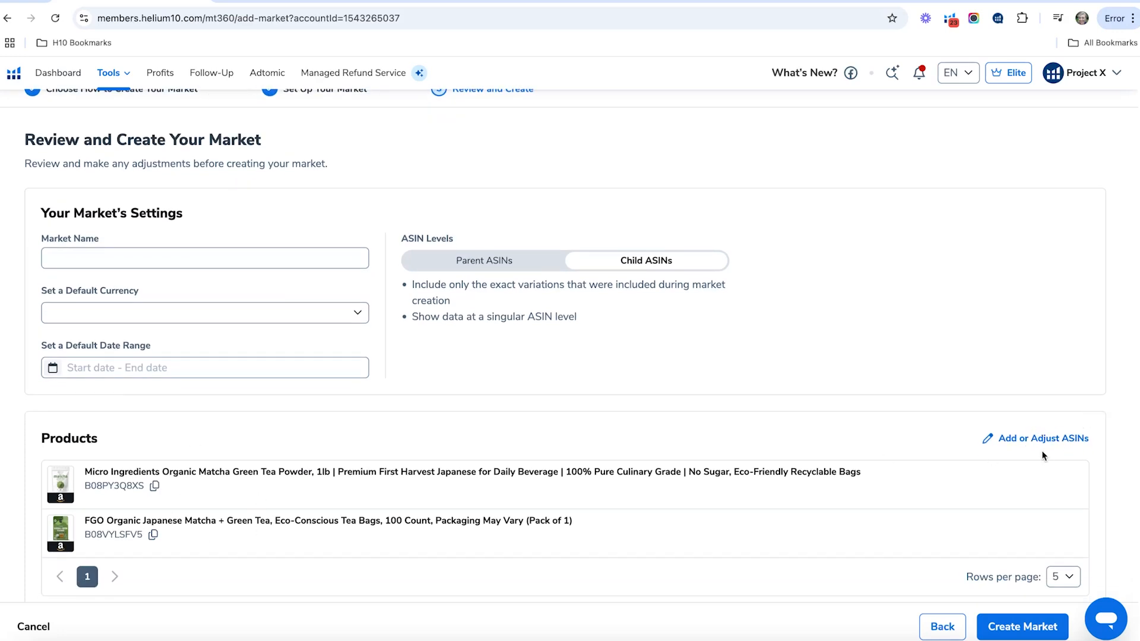
scroll(890, 433, "up", 3)
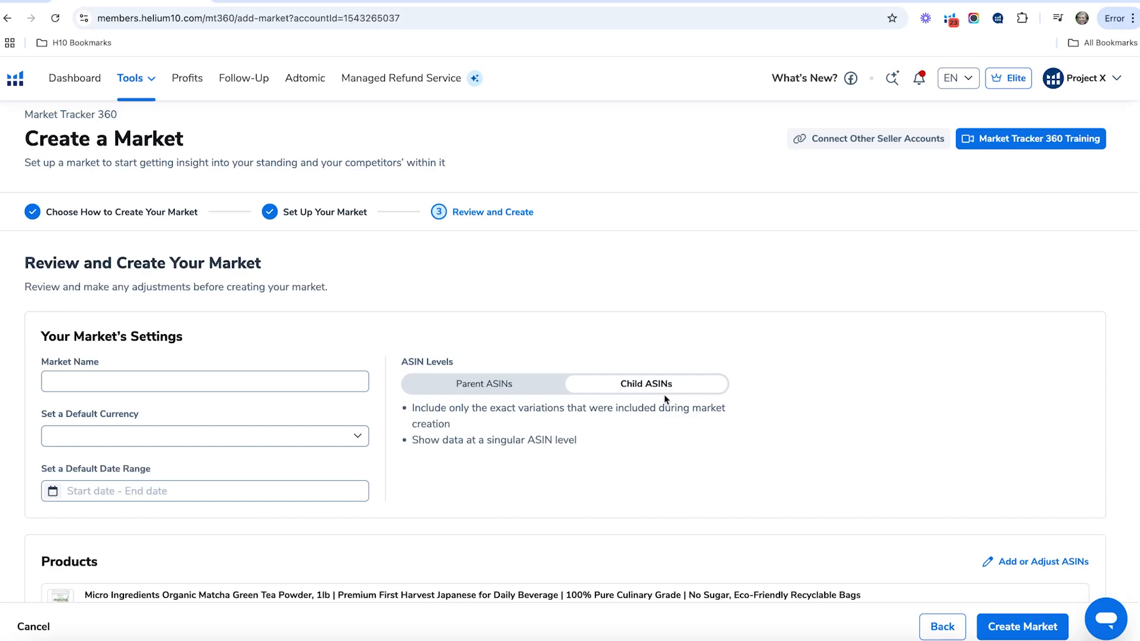
scroll(701, 404, "down", 3)
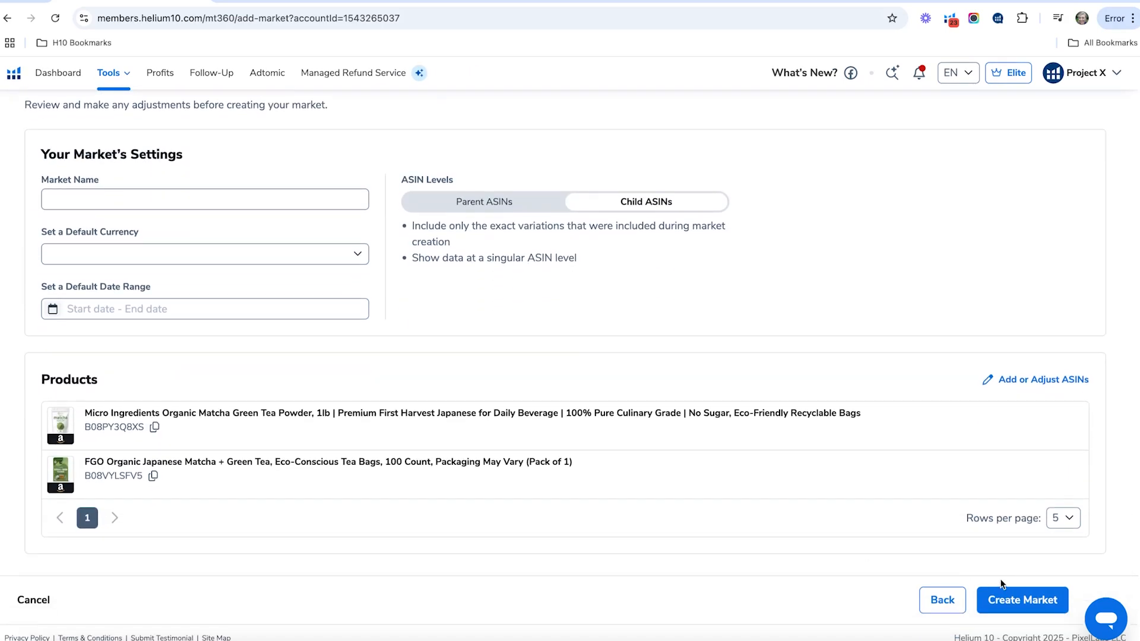
scroll(991, 553, "up", 3)
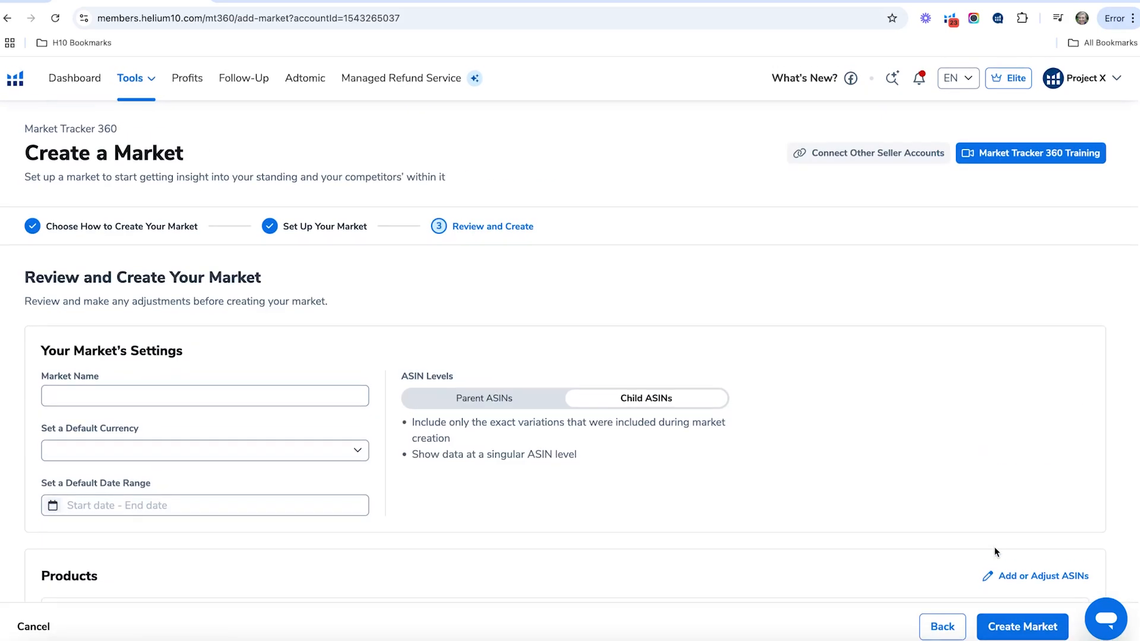
scroll(994, 549, "down", 1)
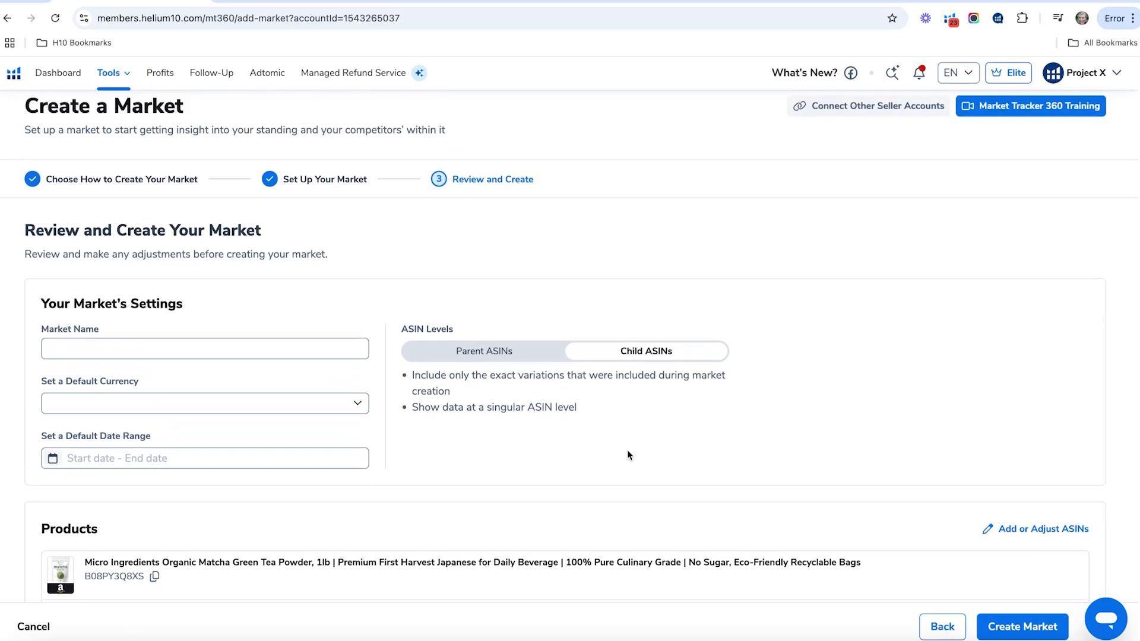
scroll(628, 455, "up", 1)
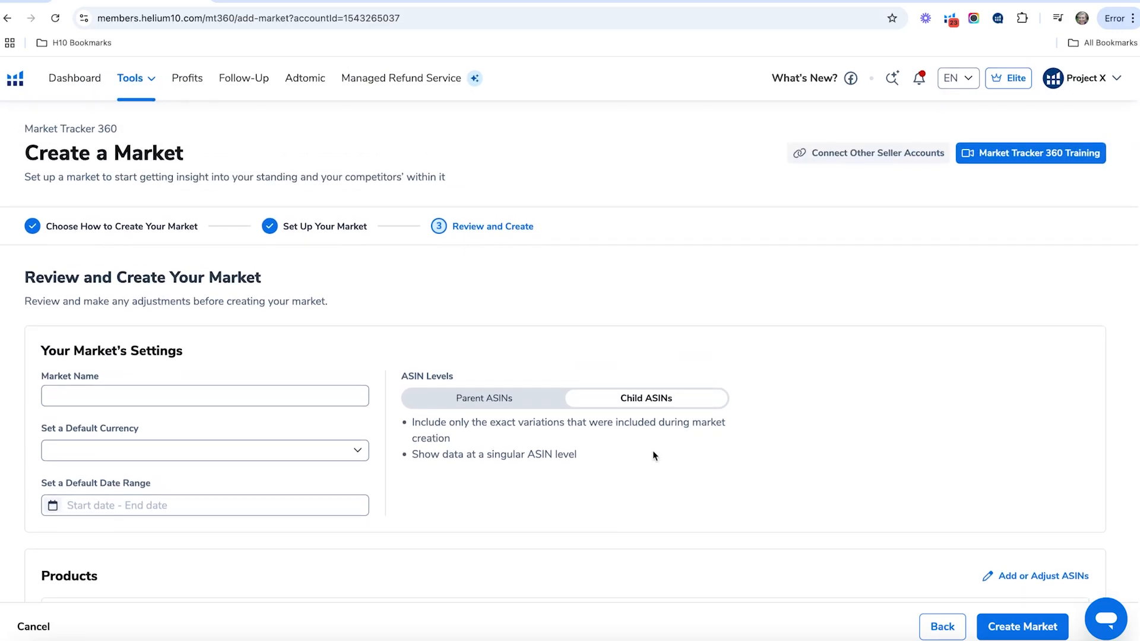
- Leave the product market review without creating it and start a new custom market based on Brands
left_click(7, 19)
left_click(1054, 216)
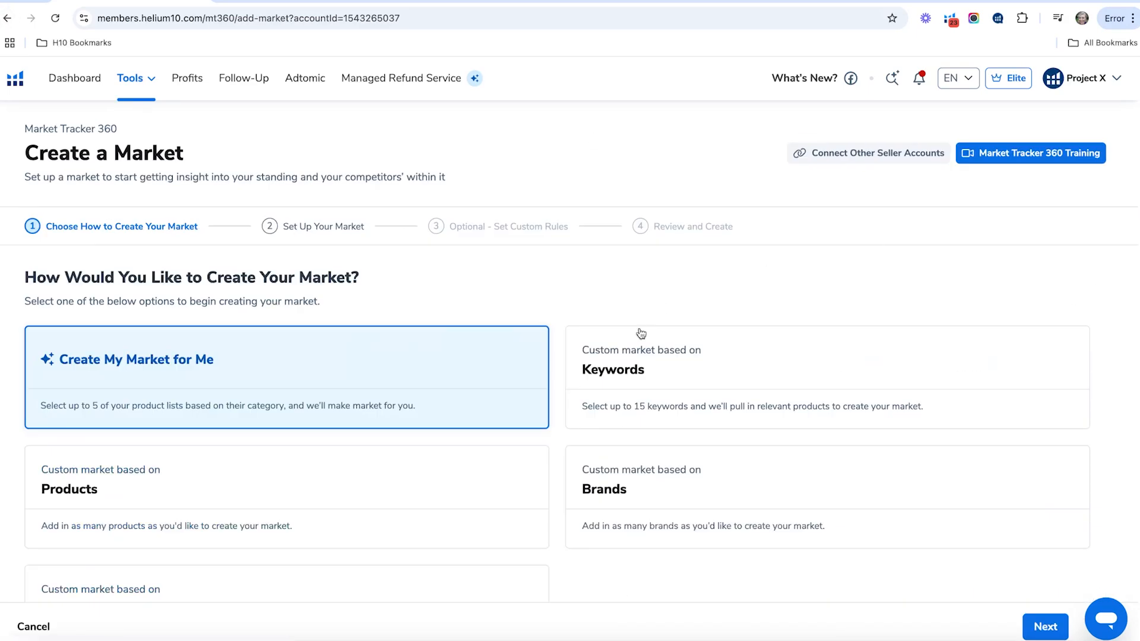
scroll(658, 355, "down", 1)
left_click(718, 458)
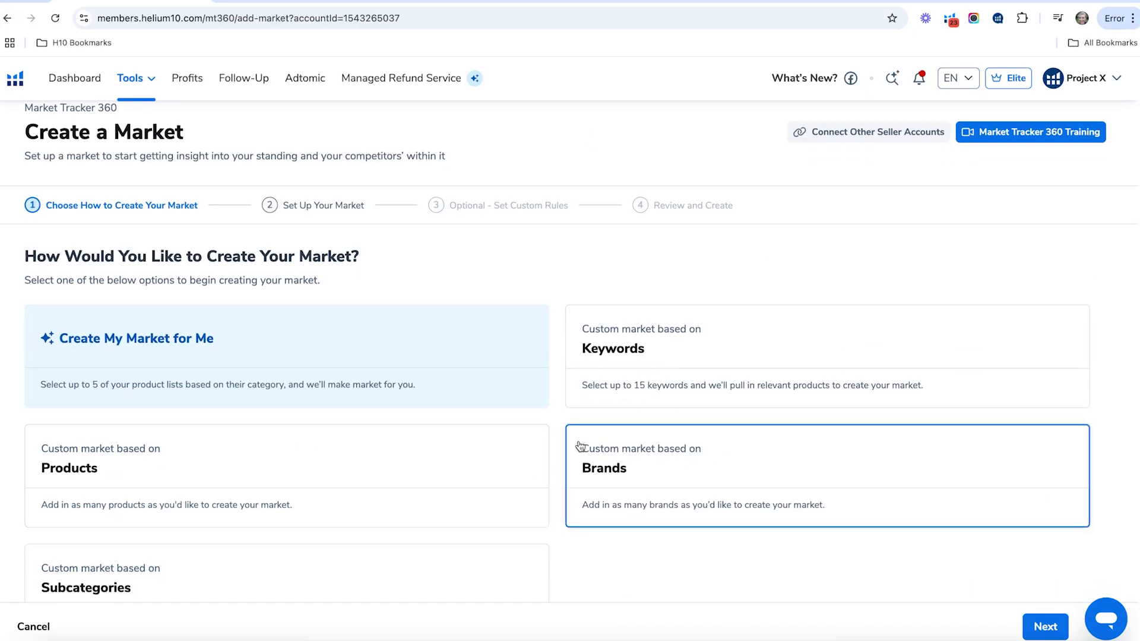
left_click(1048, 623)
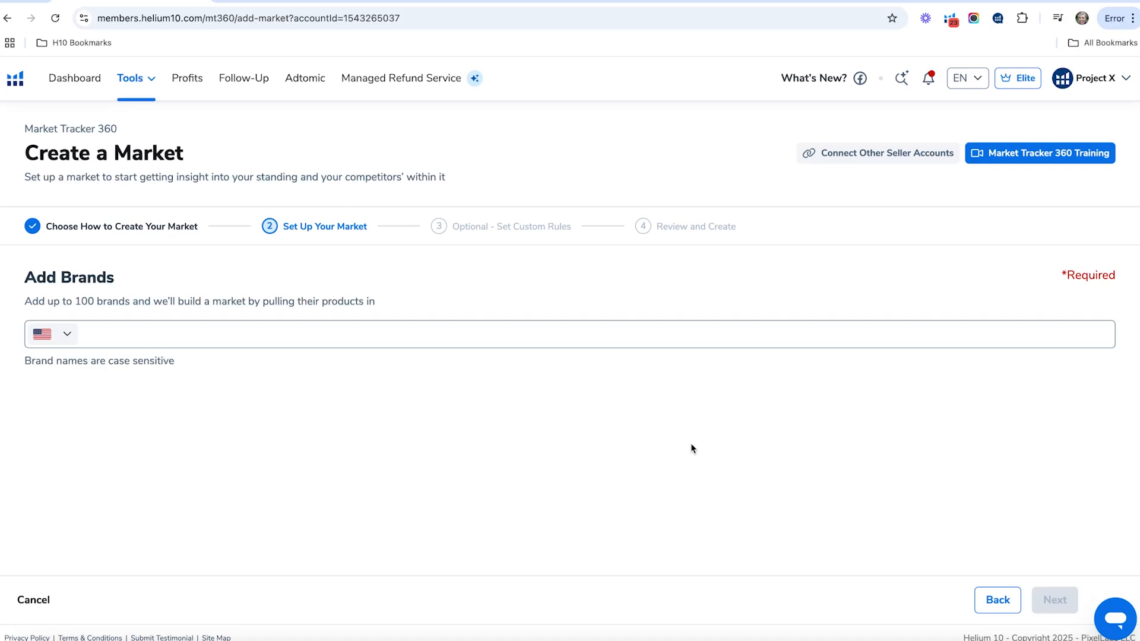
- Add the brands NIke and adidas to the brand-based market
left_click(431, 337)
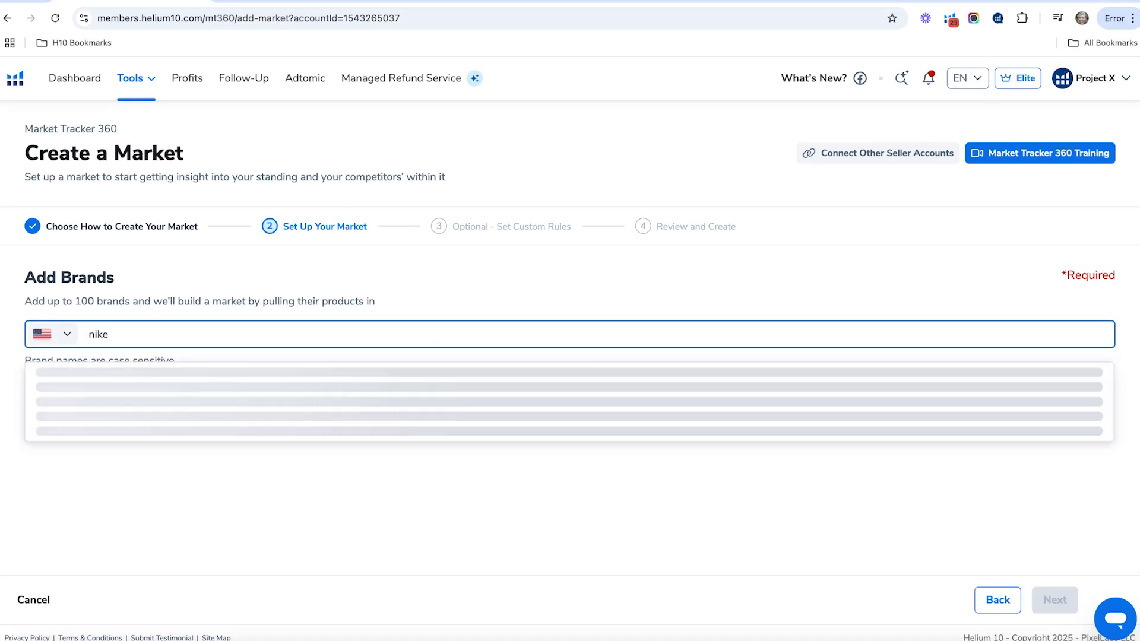
left_click(43, 376)
left_click(158, 333)
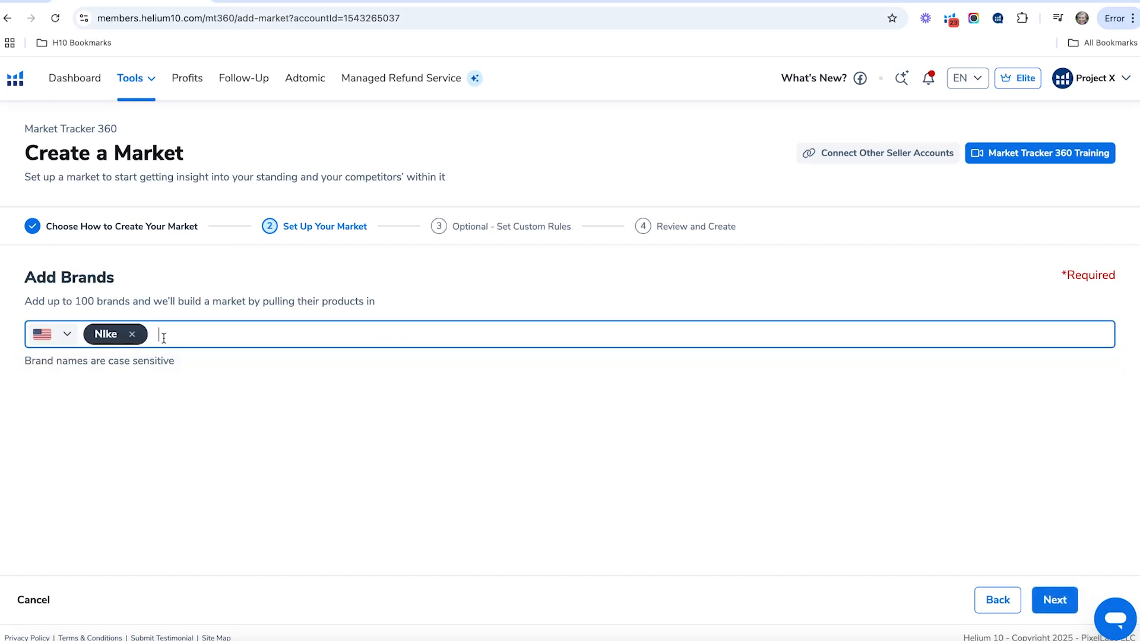
type("adidas")
key("Return")
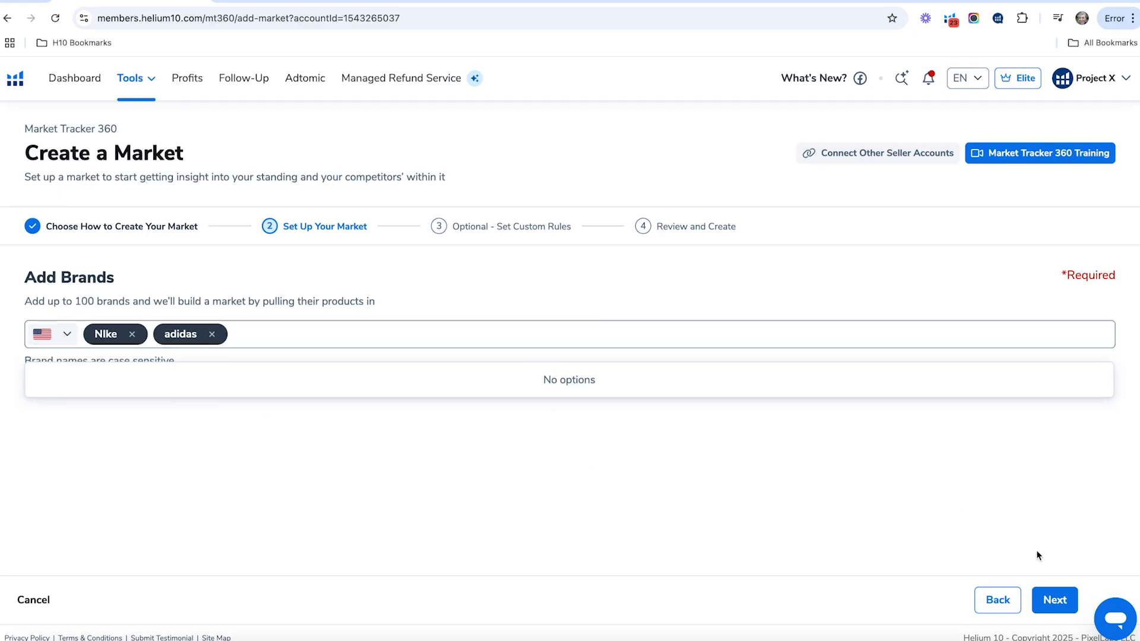
- Look through the optional filter criteria and categories for the brand market, then continue to its review without setting any rules
left_click(1055, 599)
scroll(183, 327, "down", 2)
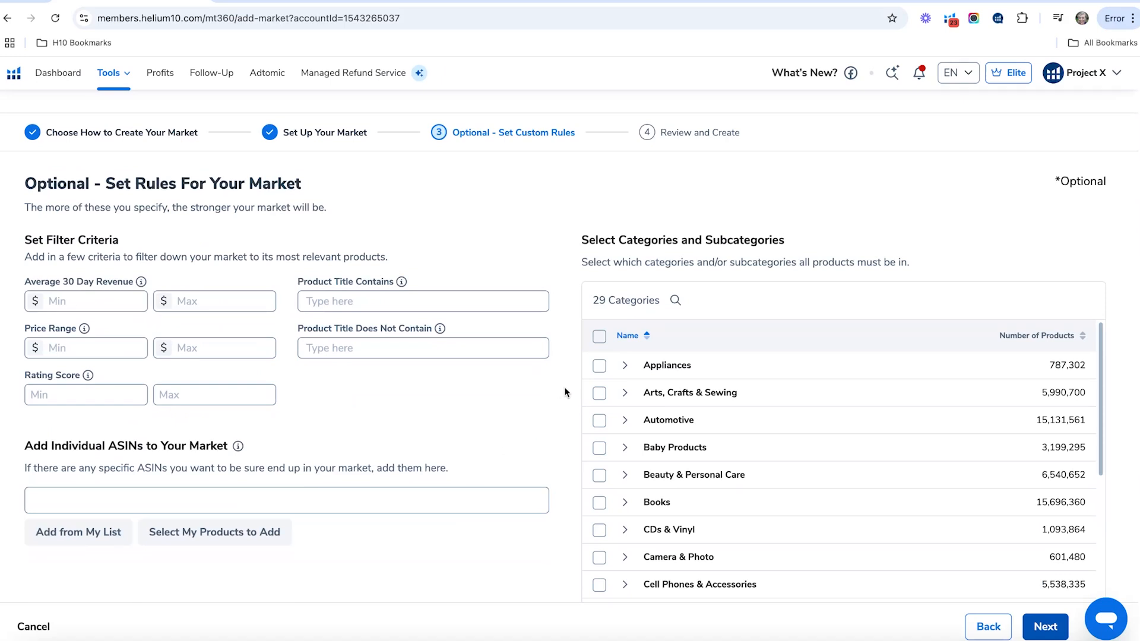
scroll(590, 383, "down", 3)
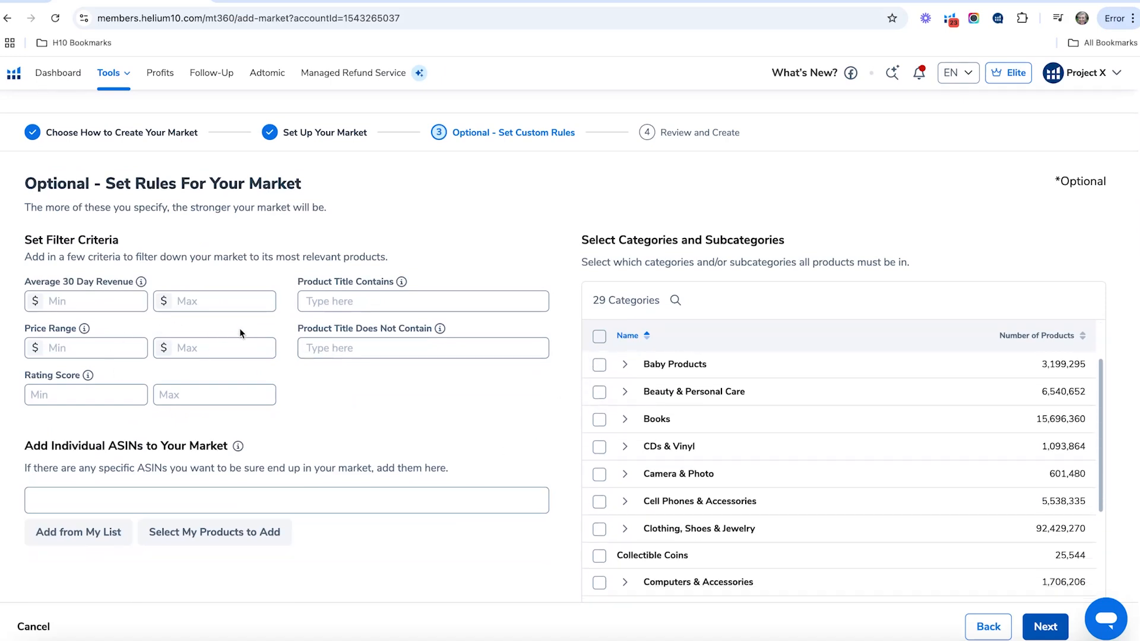
scroll(570, 419, "down", 1)
scroll(960, 588, "down", 5)
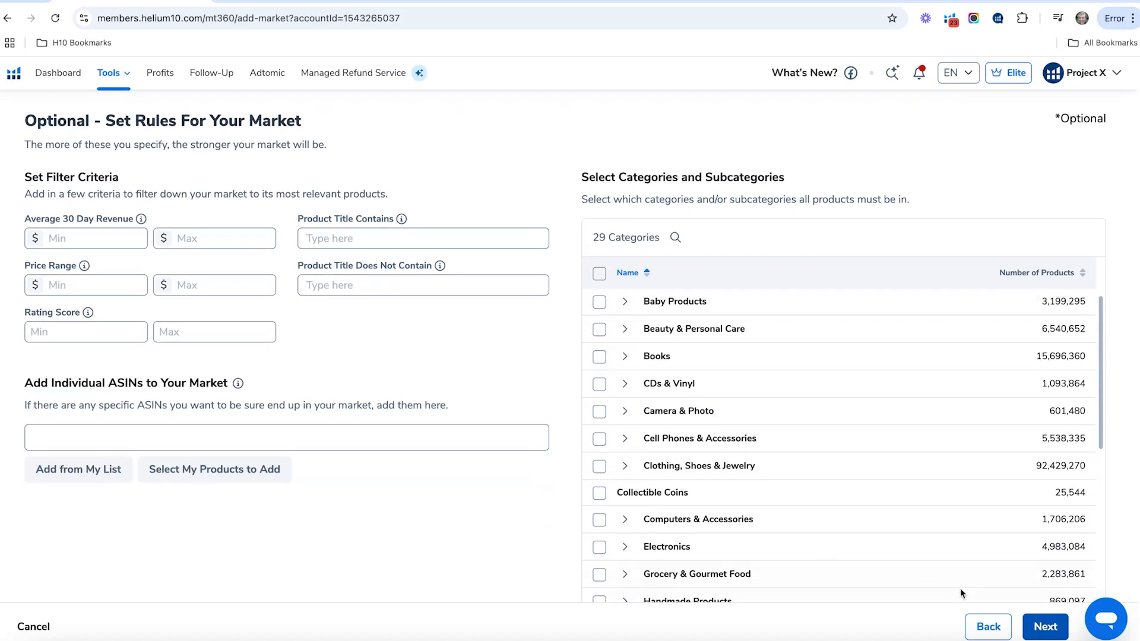
left_click(1058, 636)
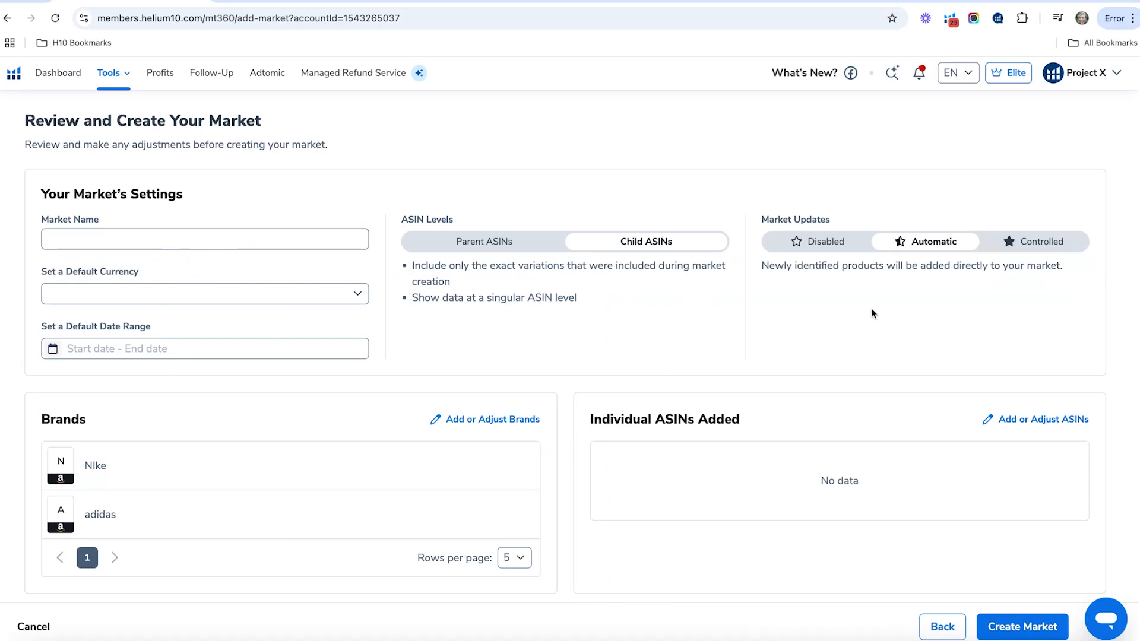
scroll(873, 313, "down", 1)
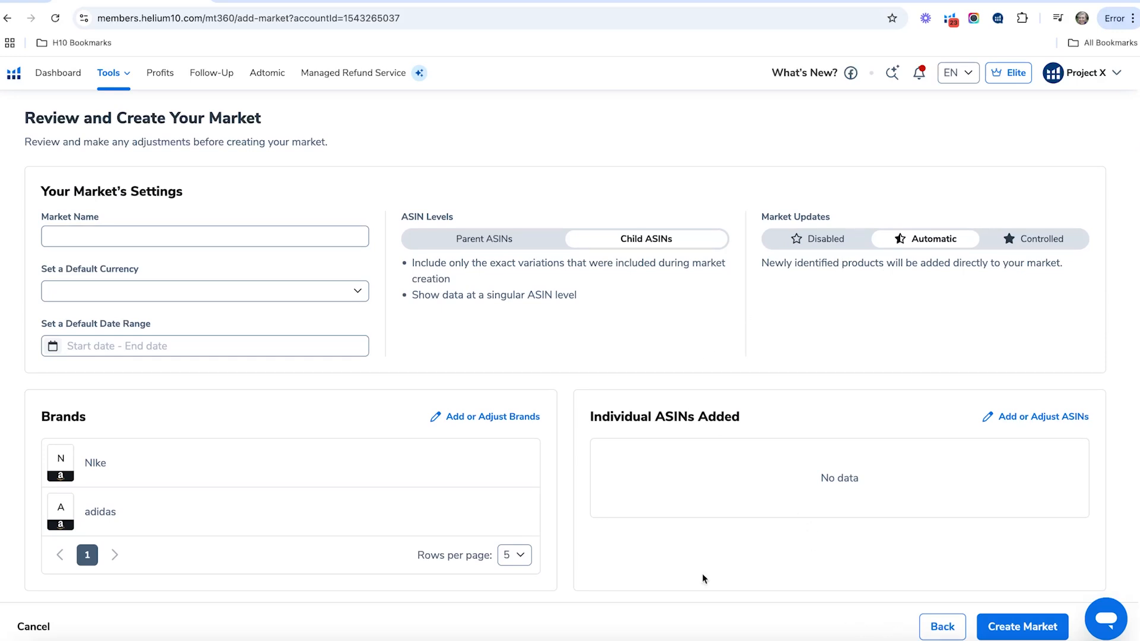